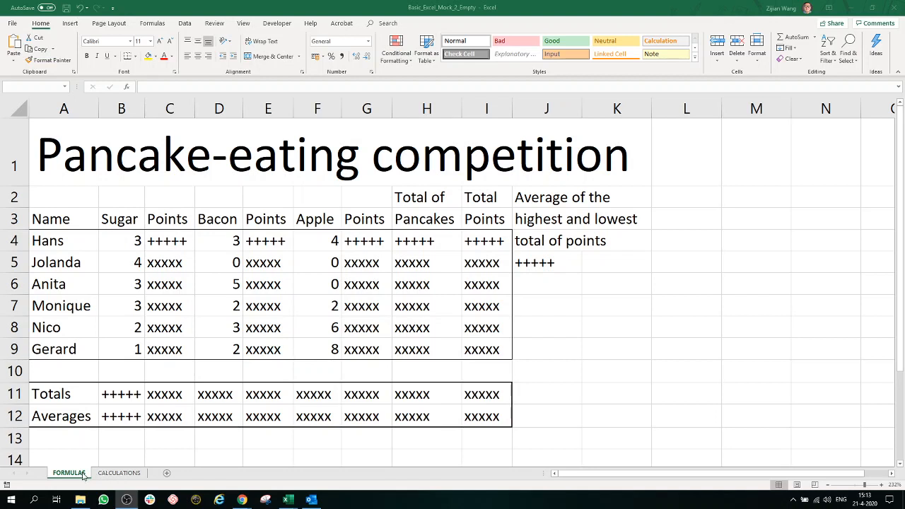
Step: Examine the title, the Sugar, Bacon and Apple columns and their Points columns on the FORMULAS sheet
left_click(39, 156)
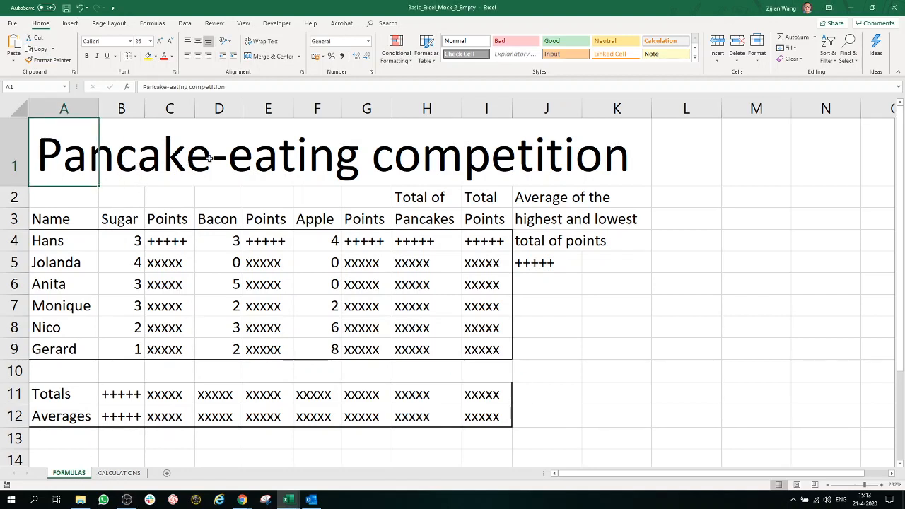
left_click(124, 219)
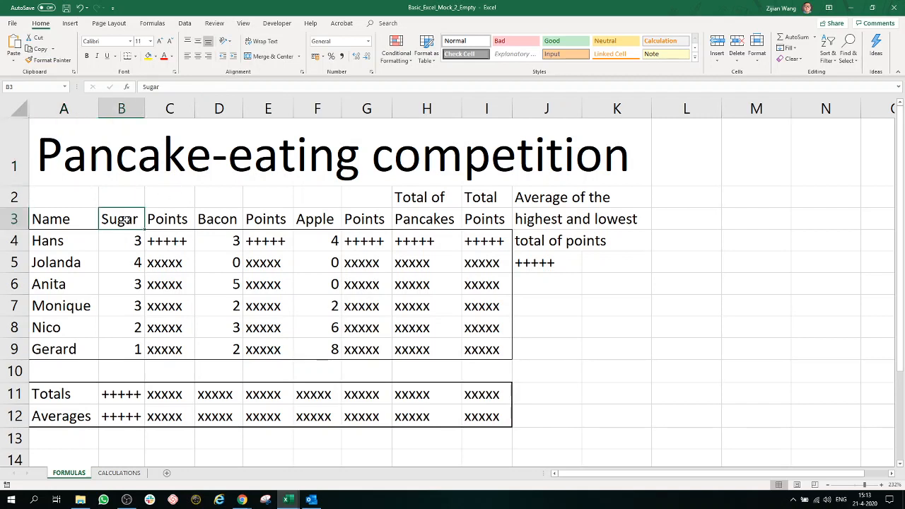
left_click_drag(125, 219, 129, 325)
left_click_drag(212, 219, 215, 316)
left_click_drag(302, 221, 305, 300)
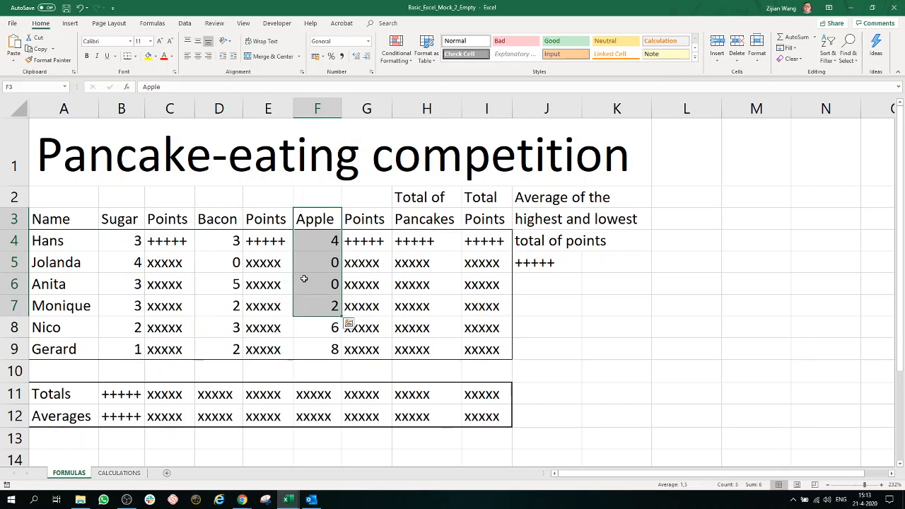
left_click(161, 240)
left_click(287, 239)
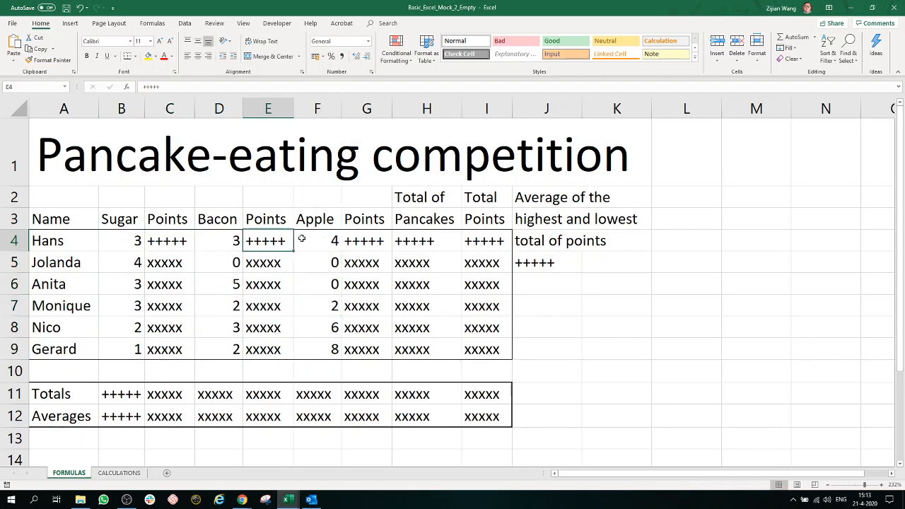
left_click(356, 240)
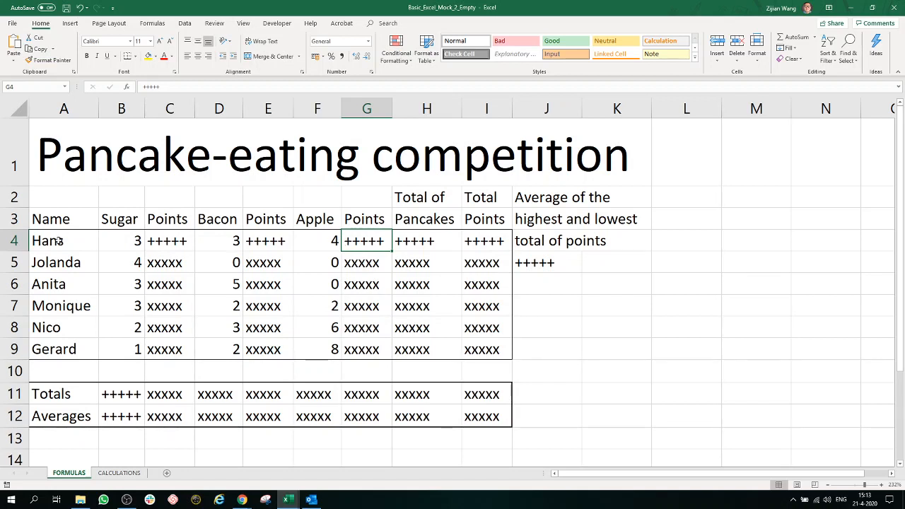
Step: Review the contestant names, Total of Pancakes, Total Points, highest-lowest average cell, and the Totals and Averages rows
left_click_drag(56, 242, 58, 349)
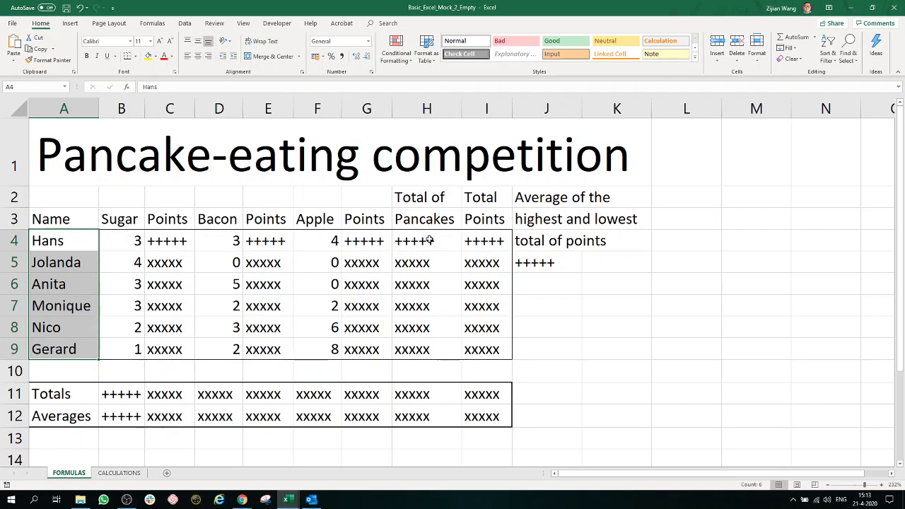
left_click_drag(428, 240, 429, 346)
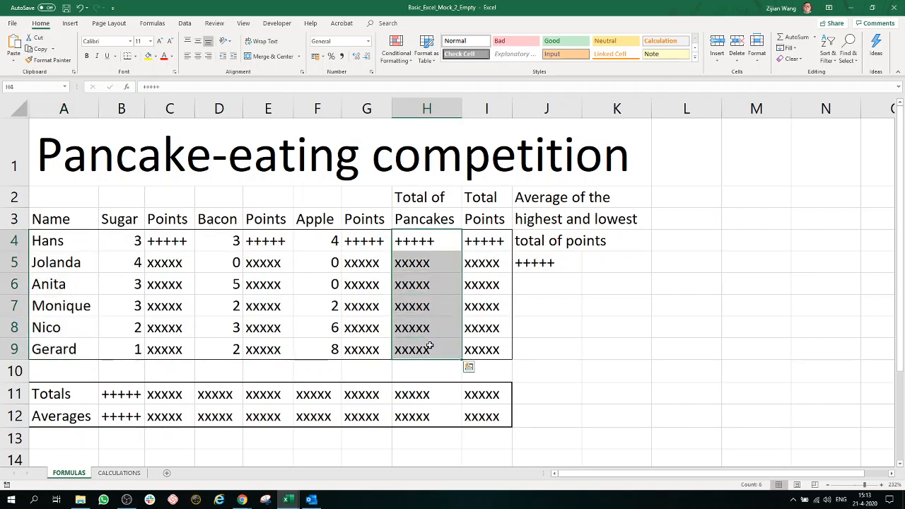
left_click_drag(483, 237, 484, 357)
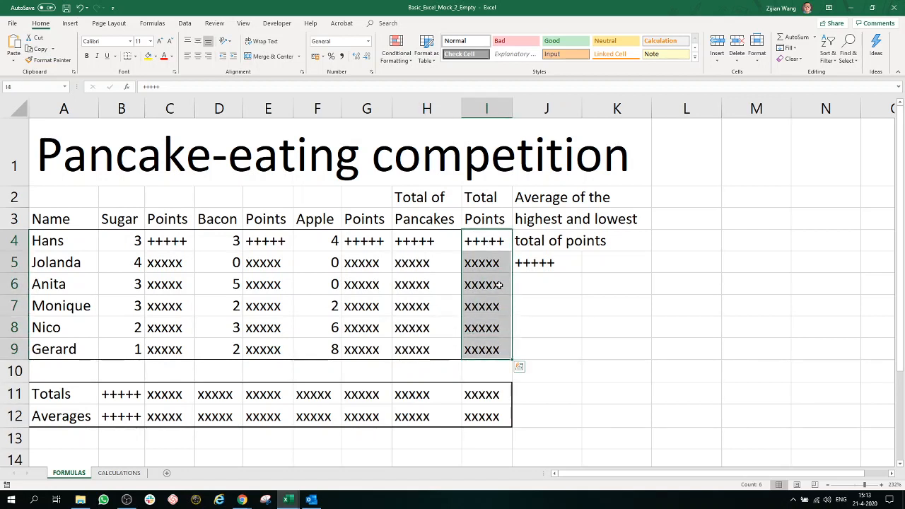
left_click(550, 262)
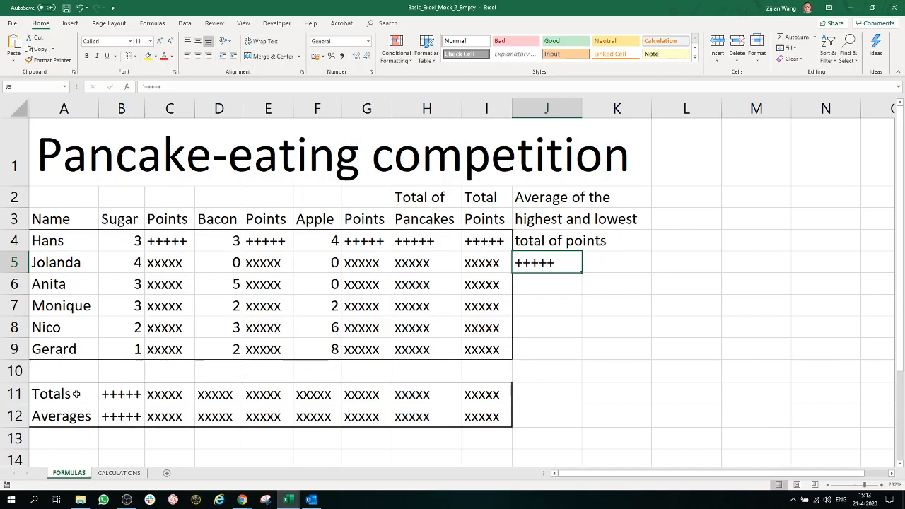
left_click_drag(76, 394, 76, 410)
left_click(552, 394)
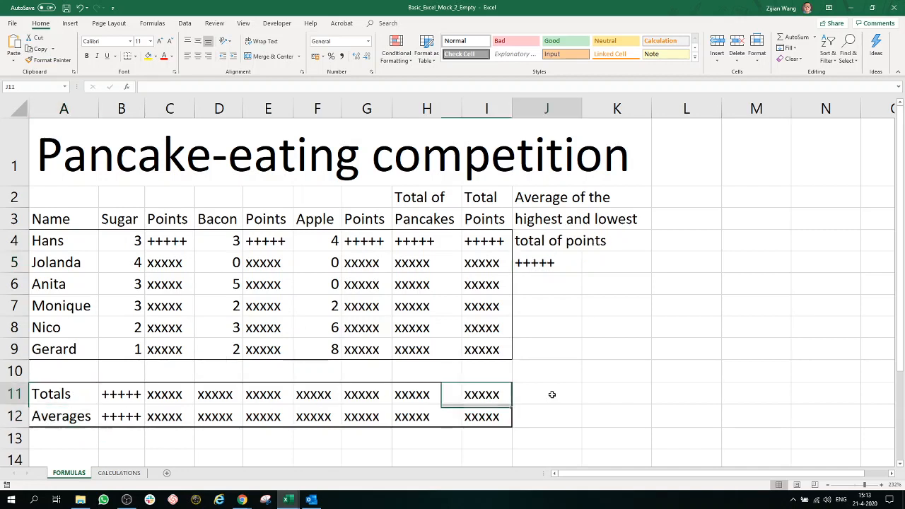
left_click(688, 353)
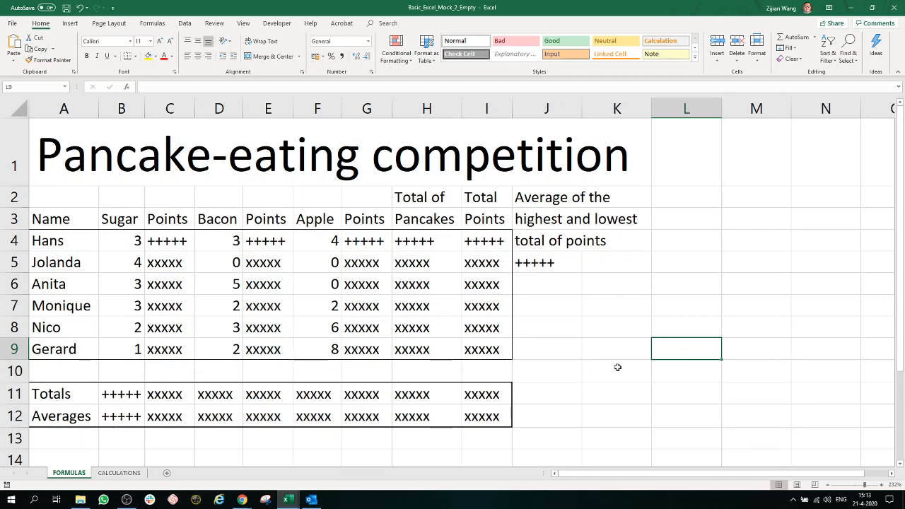
left_click_drag(680, 456, 50, 149)
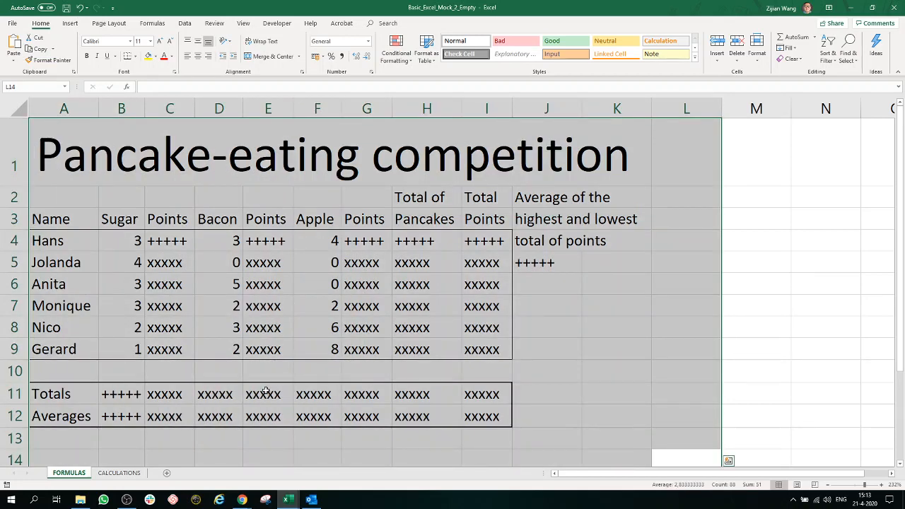
left_click(654, 397)
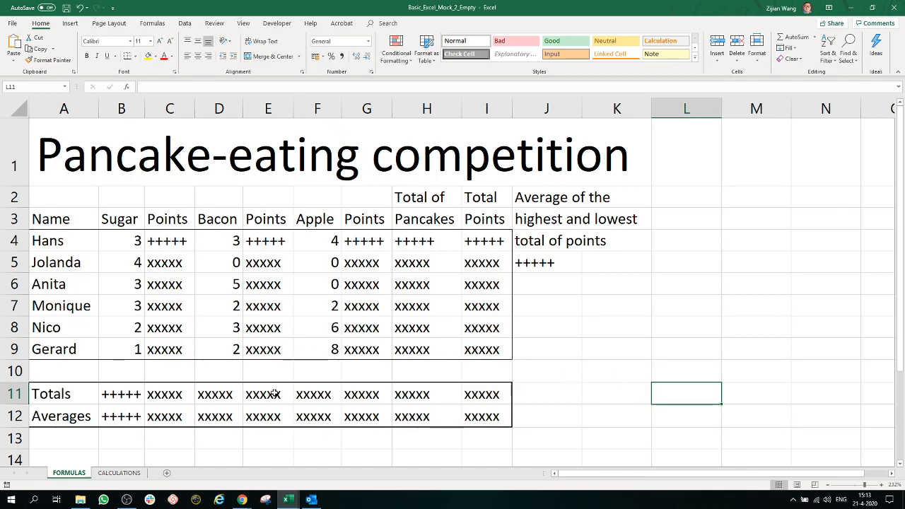
Step: Examine the sugar, bacon and apple point rules and their values on the CALCULATIONS sheet
left_click(117, 473)
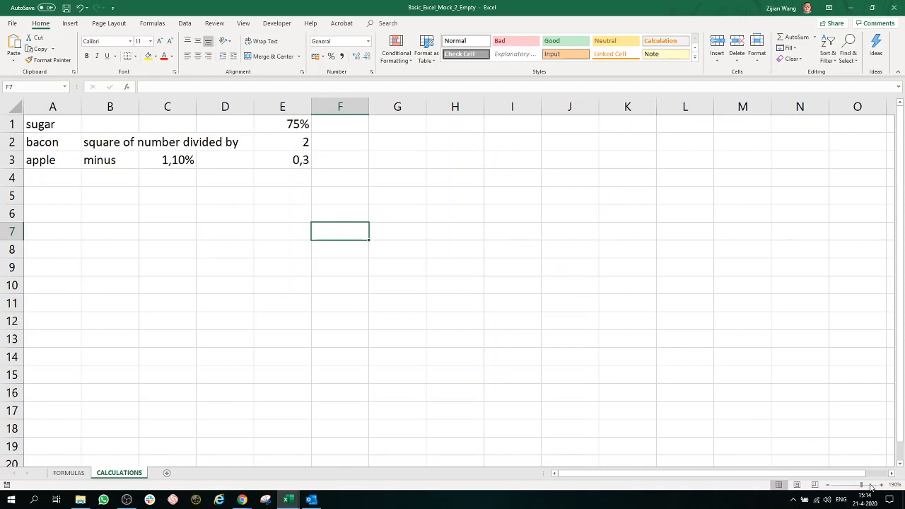
left_click_drag(862, 485, 874, 486)
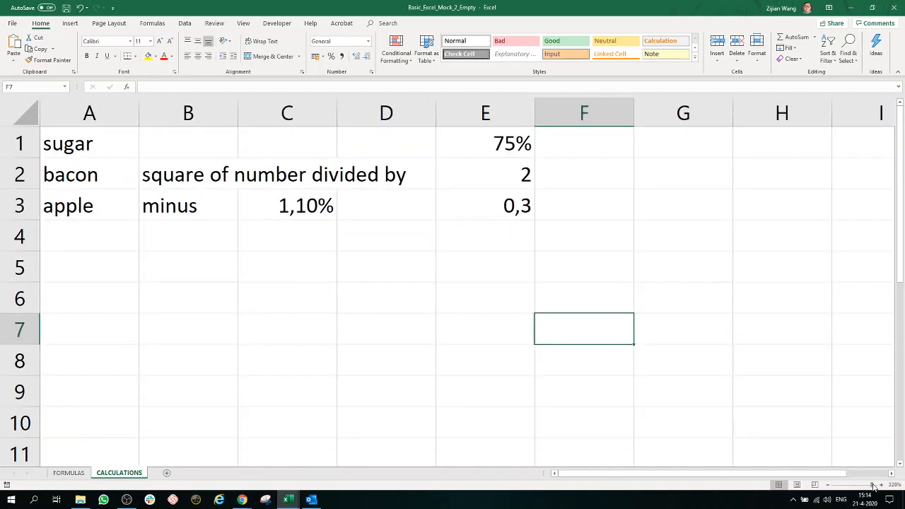
left_click(562, 219)
left_click(121, 154)
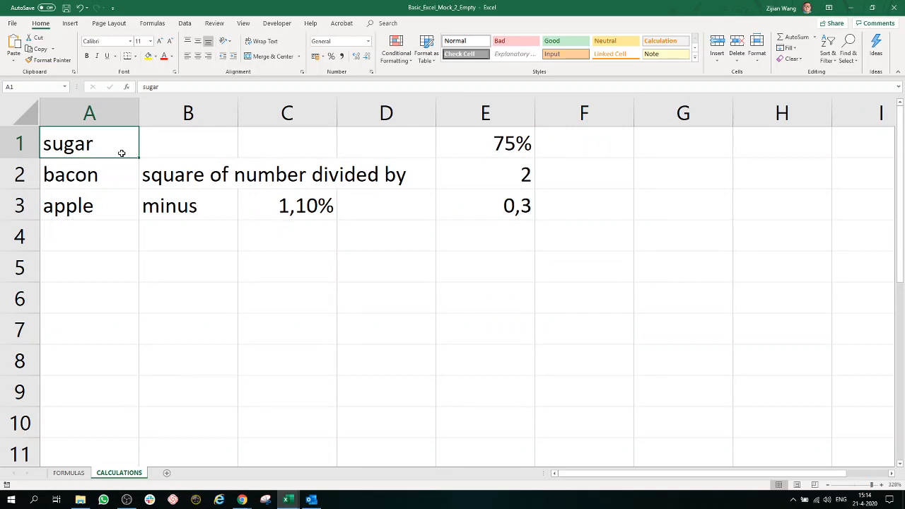
left_click(471, 150)
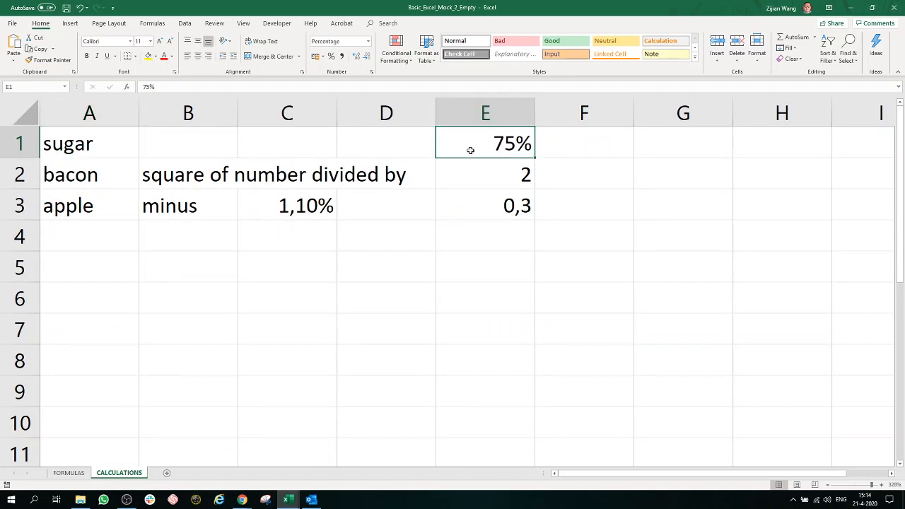
left_click(86, 176)
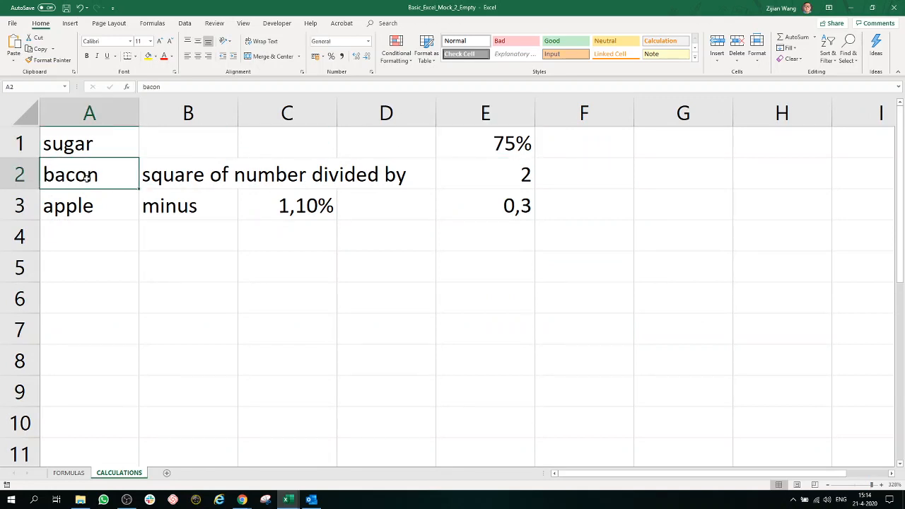
left_click(162, 177)
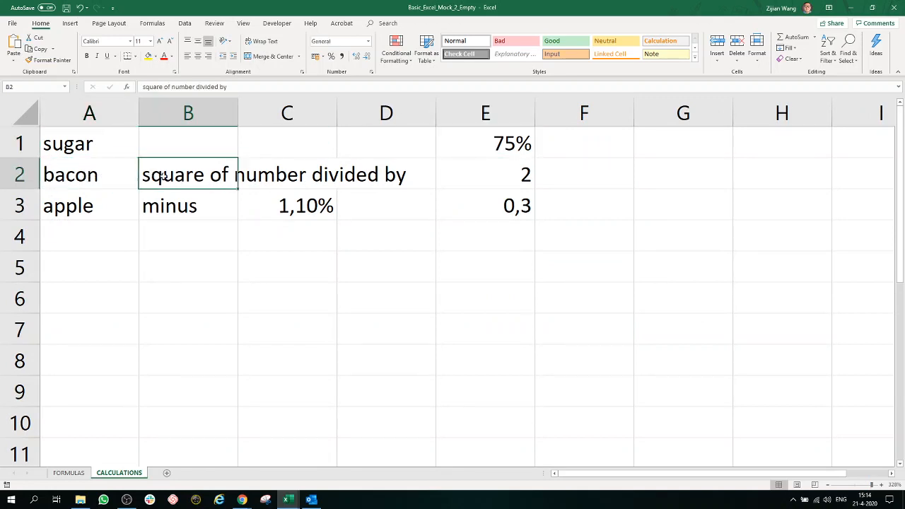
left_click(531, 179)
left_click(92, 205)
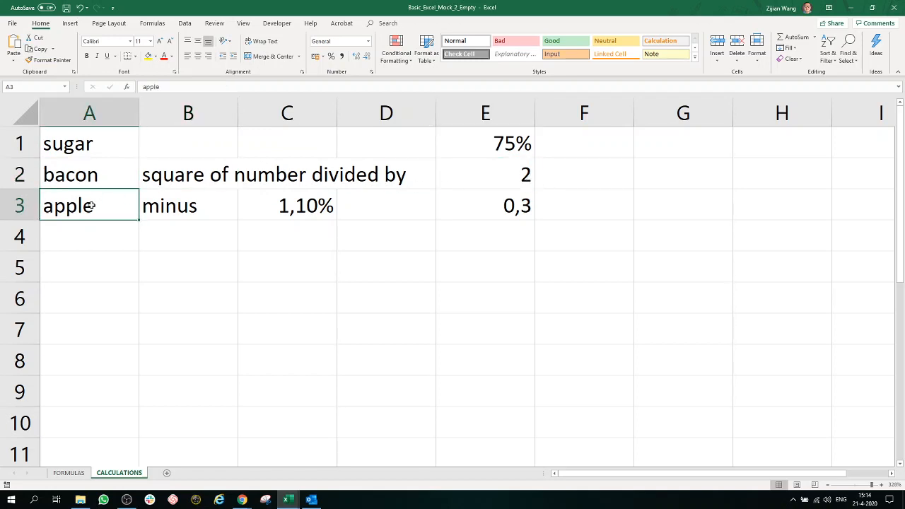
left_click(183, 212)
left_click(281, 212)
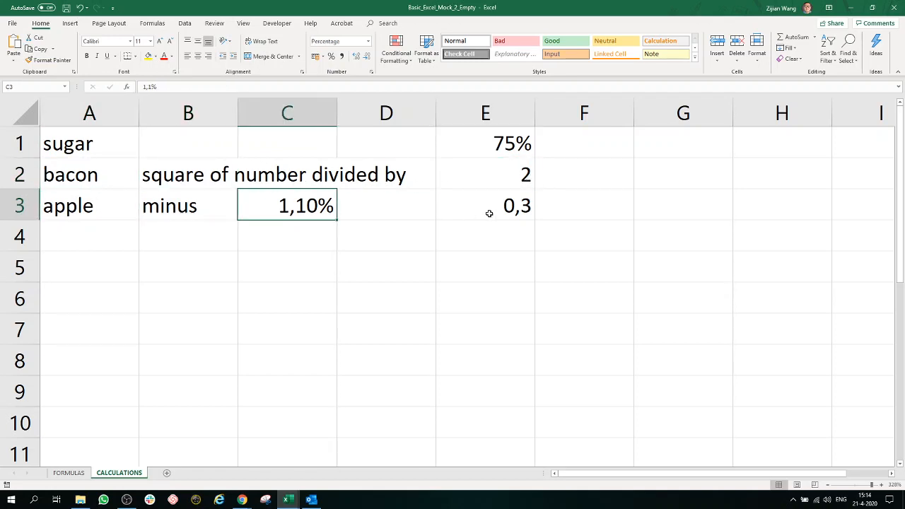
left_click(521, 207)
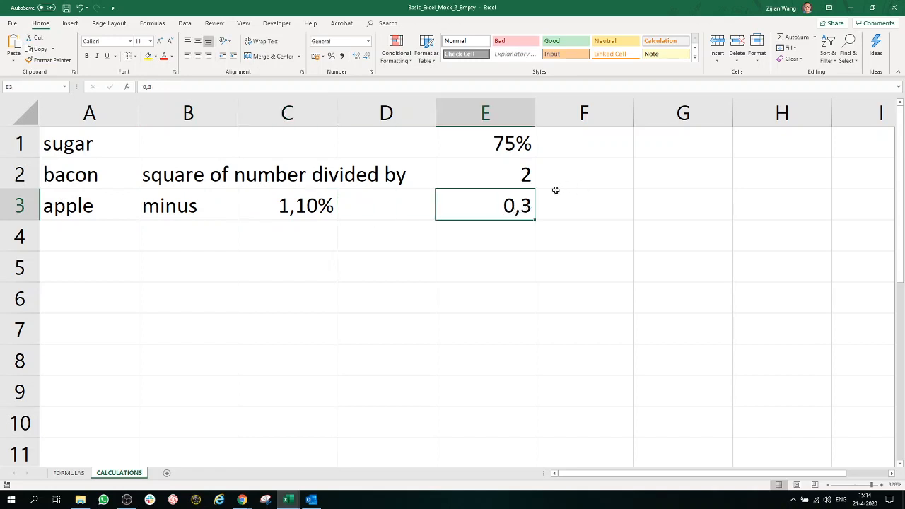
left_click_drag(608, 256, 64, 142)
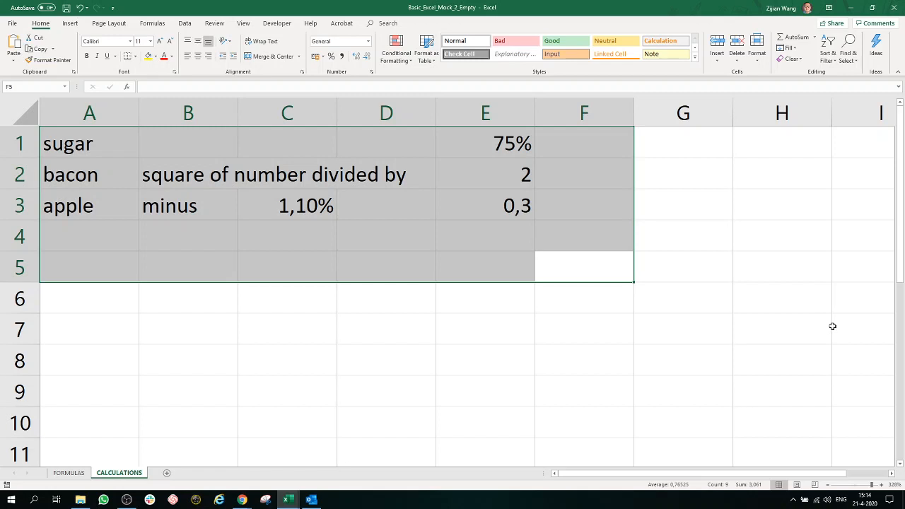
left_click(654, 320)
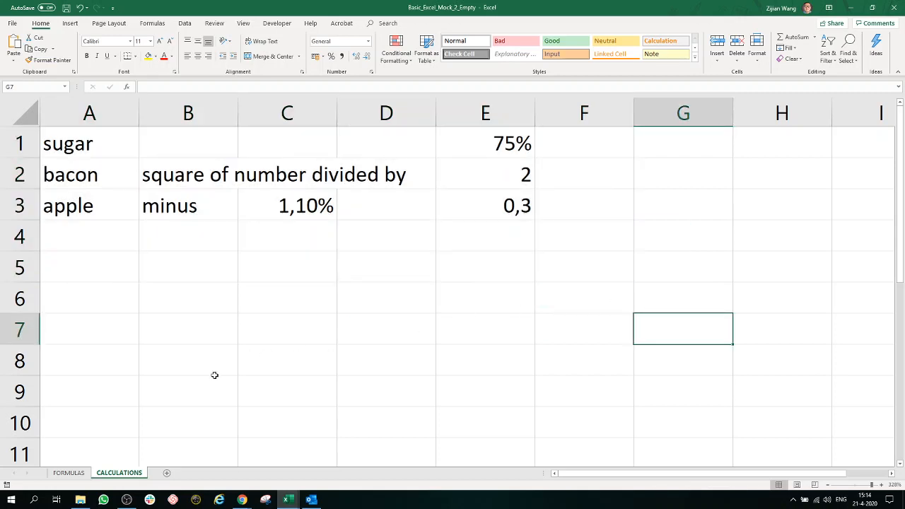
Step: Review the cells marked +++++ on the FORMULAS sheet that need formulas, from C4 across to J5 and in B11:B12
left_click(71, 472)
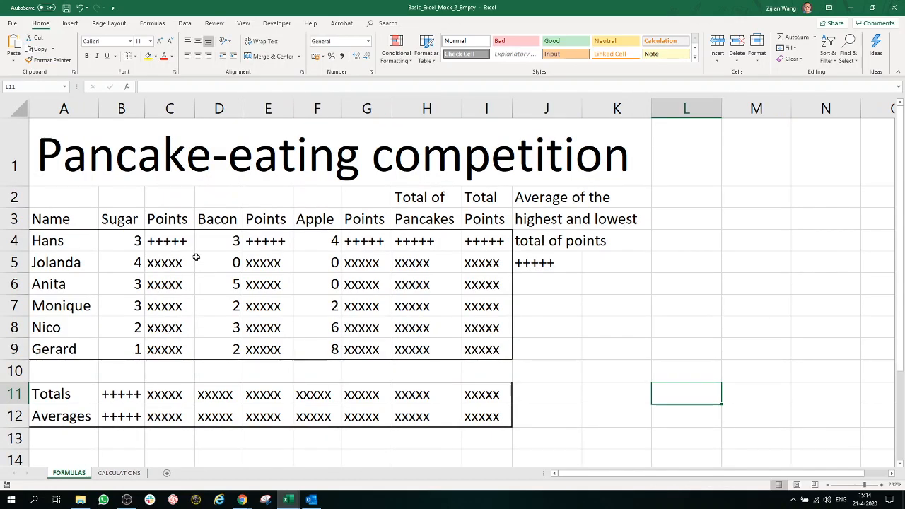
left_click(180, 244)
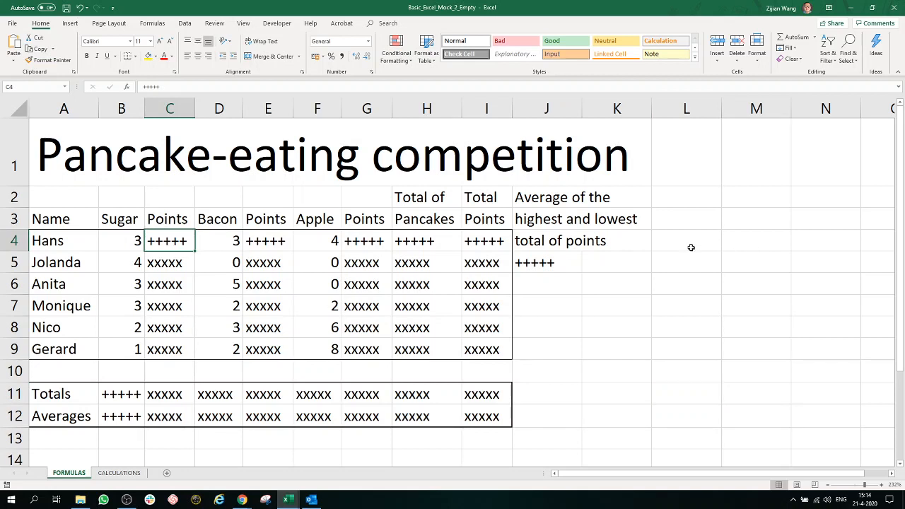
mouse_move(196, 250)
left_mouse_down()
mouse_move(188, 351)
mouse_move(194, 244)
mouse_move(199, 250)
left_mouse_up()
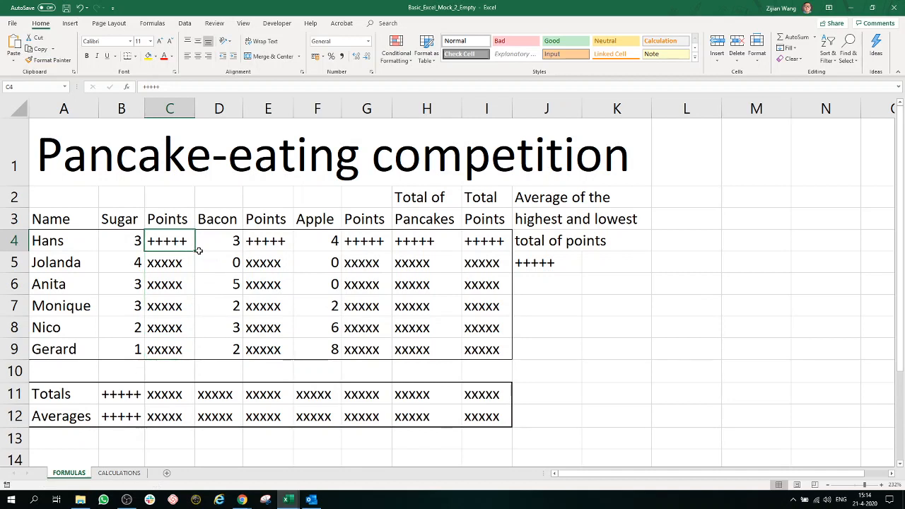
left_click(259, 242)
left_click(162, 242)
left_click(260, 242)
left_click(350, 242)
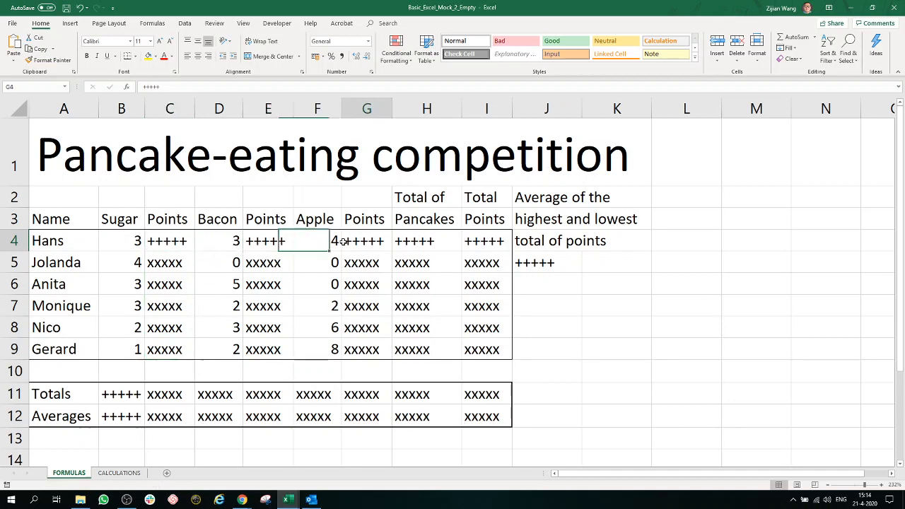
left_click(420, 242)
left_click(470, 242)
left_click(538, 262)
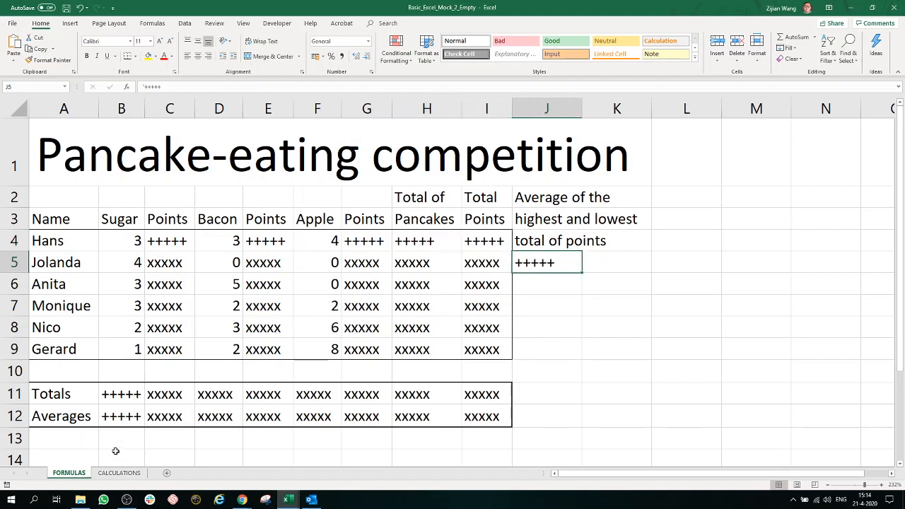
left_click(116, 394)
left_click(120, 413)
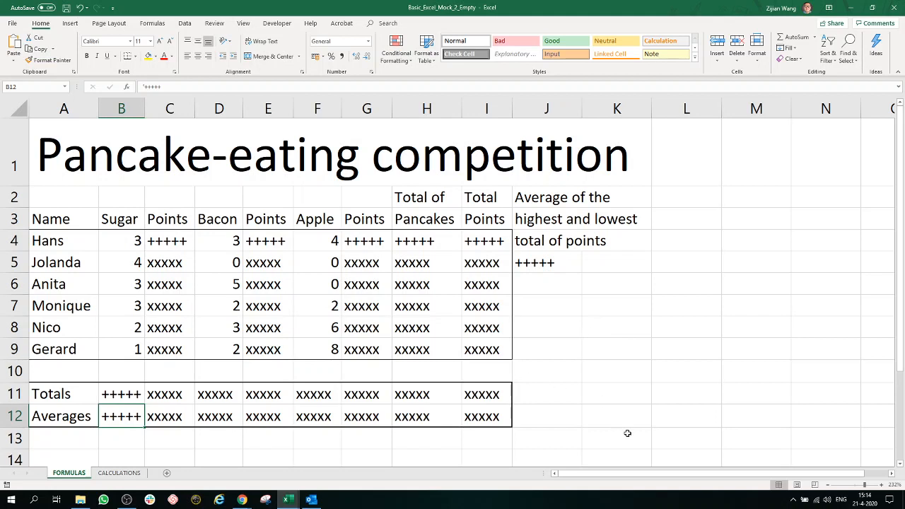
left_click_drag(639, 423, 56, 233)
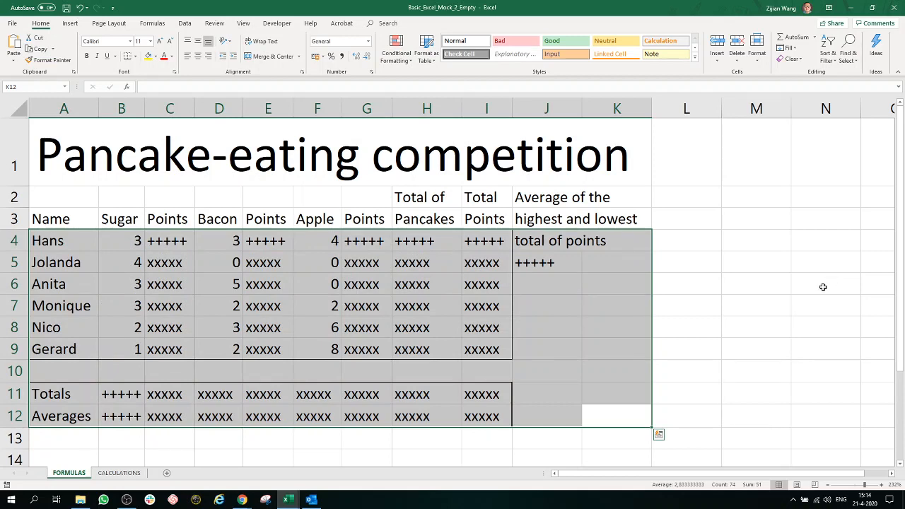
left_click(556, 288)
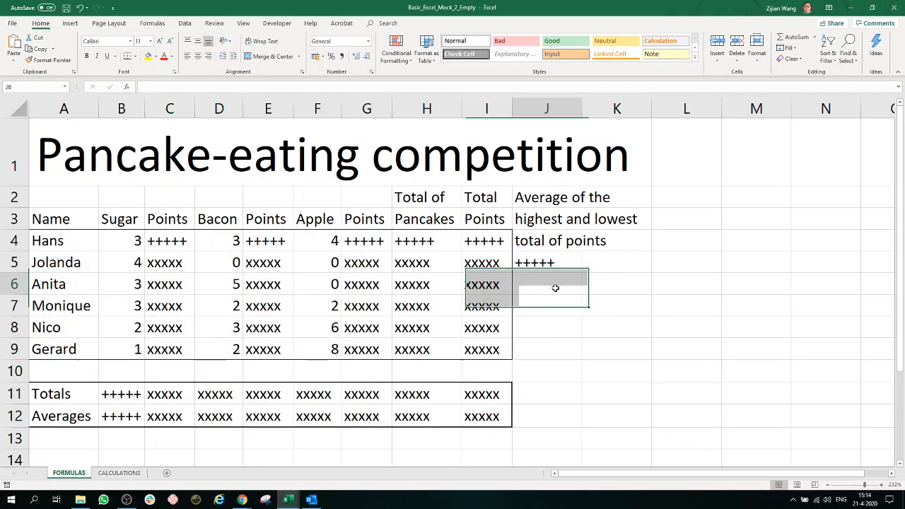
Step: Check the inputs for the sugar points in C4: pancake count B4 and percentage E1 on the CALCULATIONS sheet
left_click(171, 241)
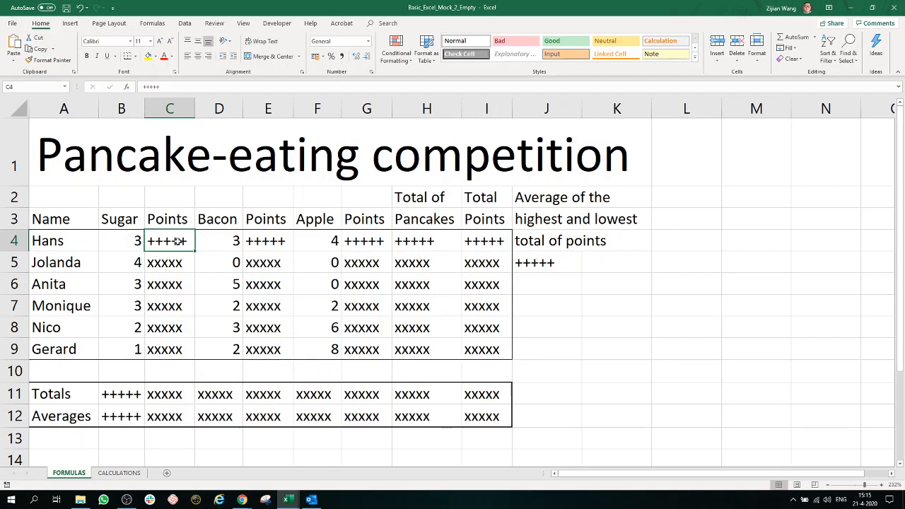
left_click(132, 241)
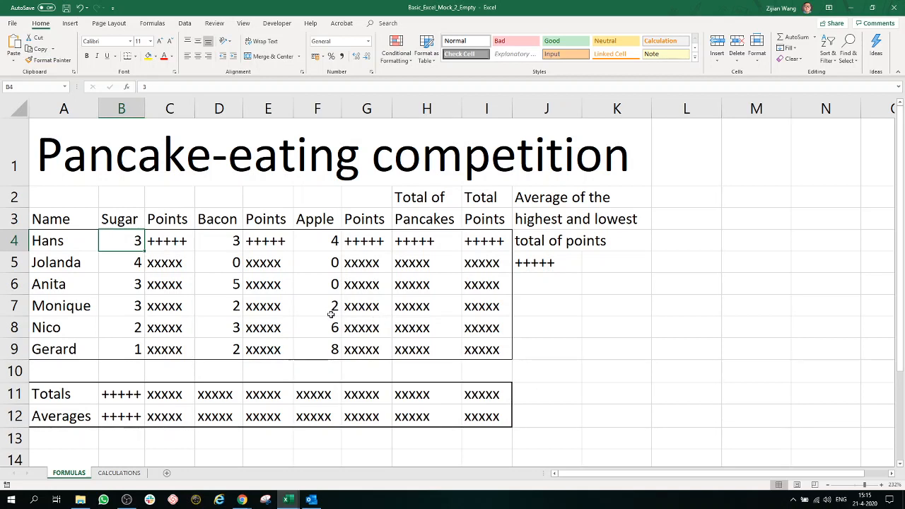
key("ctrl+Page_Down")
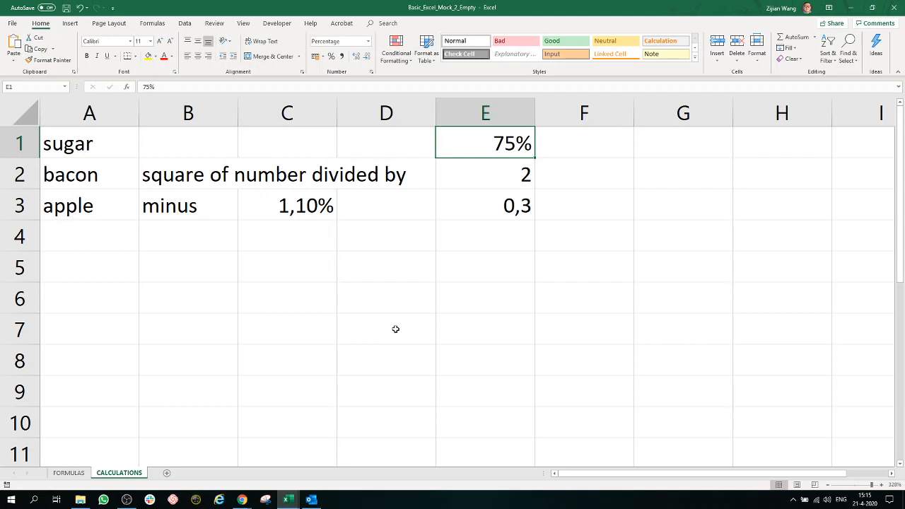
left_click(69, 473)
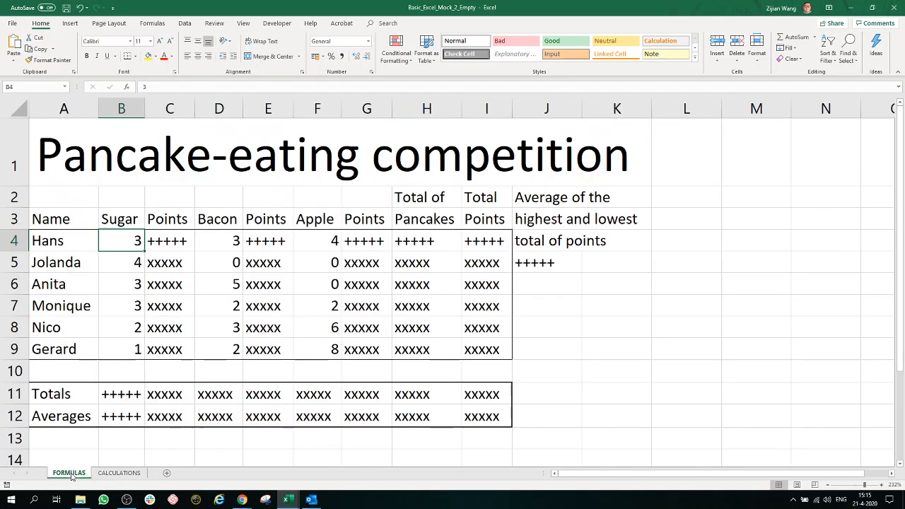
Step: Enter the formula =B4*CALCULATIONS!E1 in cell C4 for the first contestant's sugar points
left_click(167, 244)
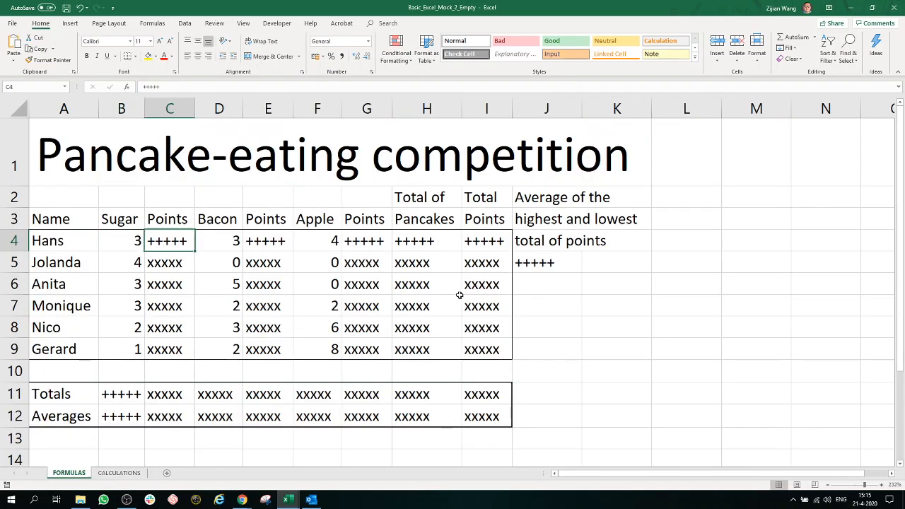
type("=")
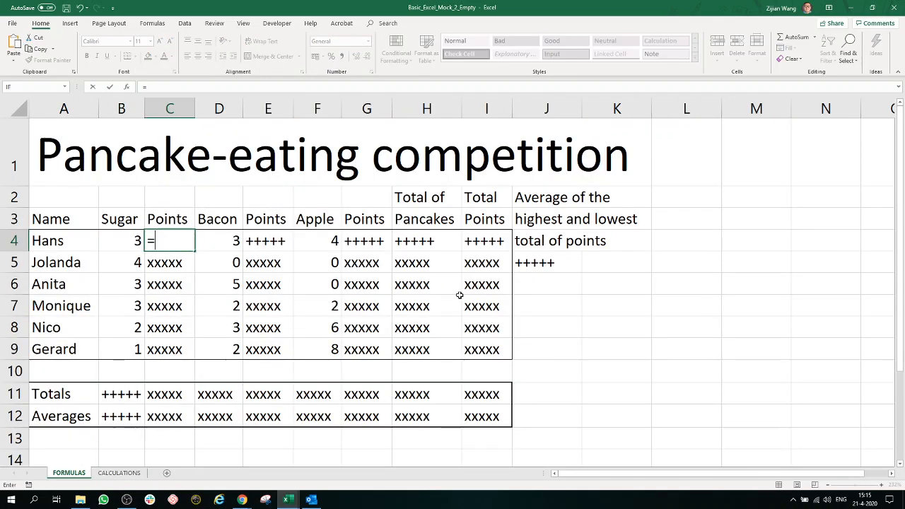
left_click(132, 242)
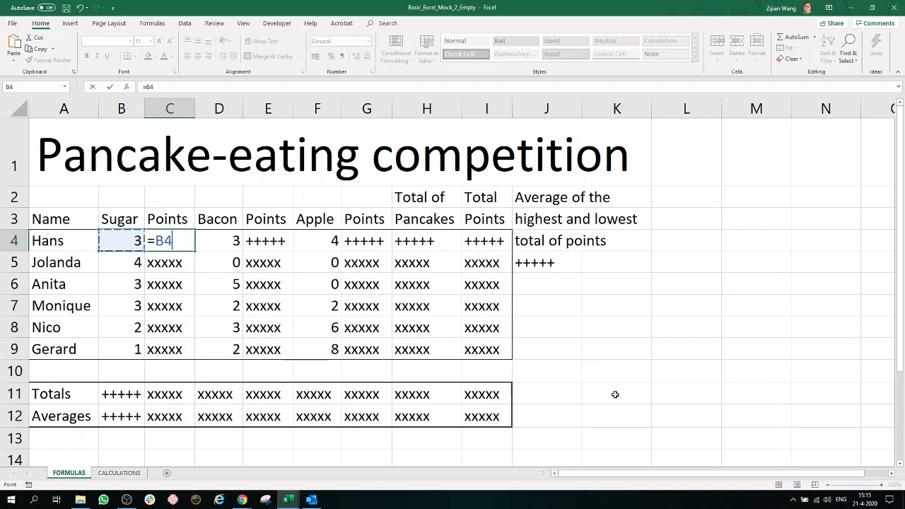
type("*")
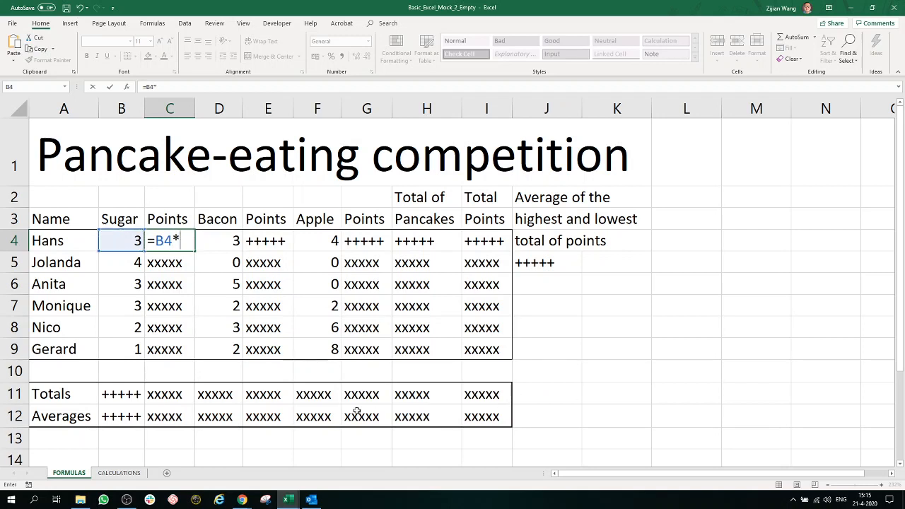
left_click(119, 472)
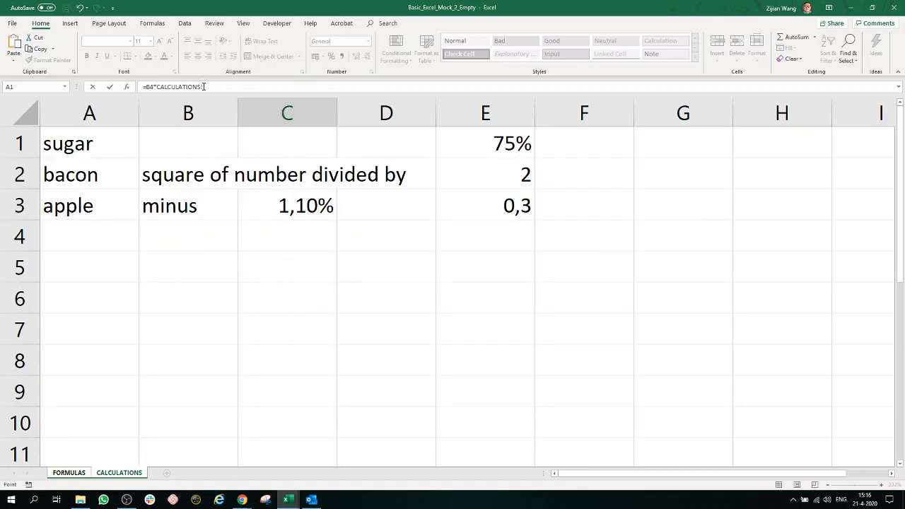
left_click(501, 145)
left_click(76, 477)
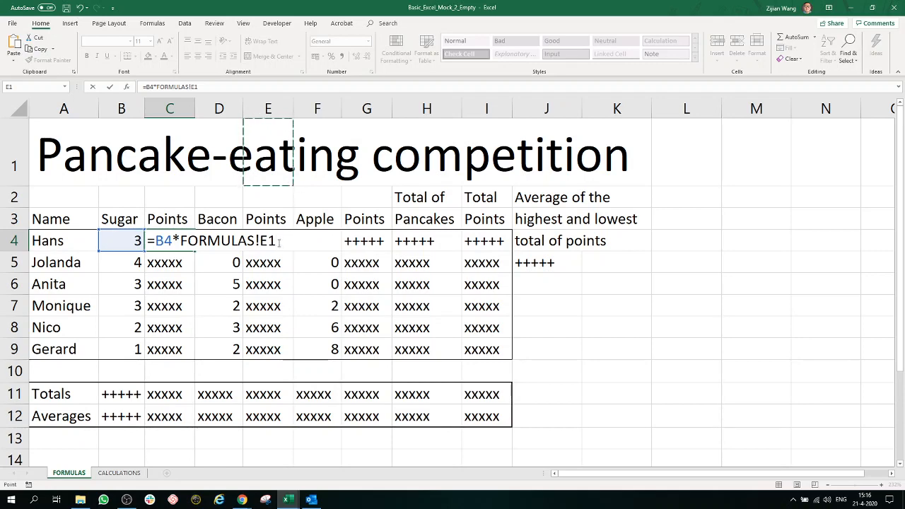
left_click(119, 472)
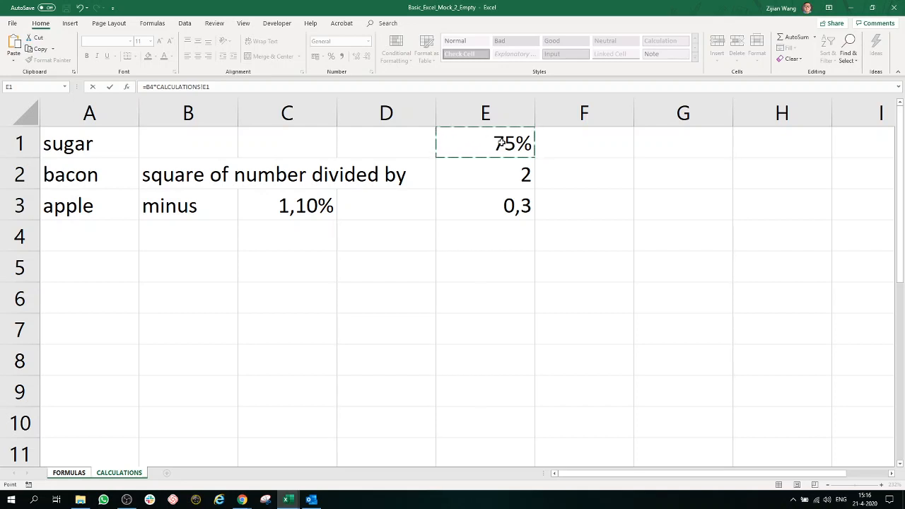
key("Return")
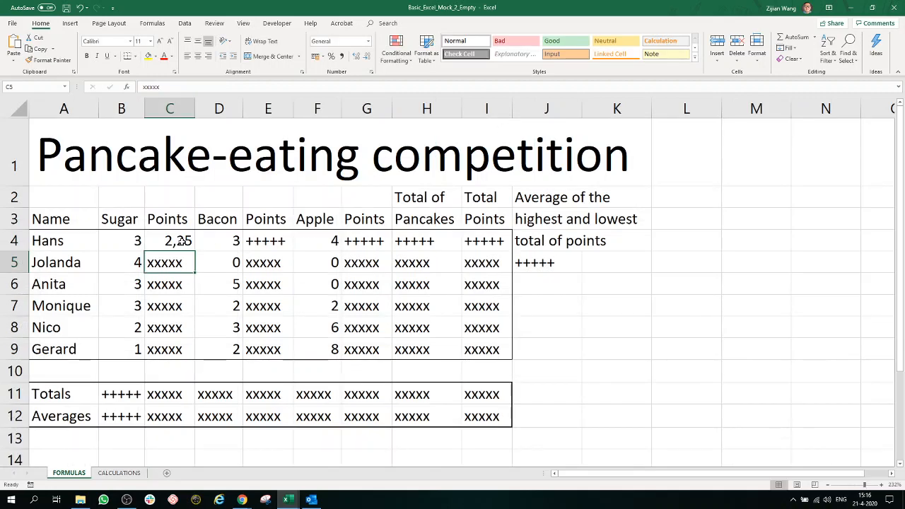
Step: Lock the row of the percentage reference in C4's formula so it reads =B4*CALCULATIONS!E$1
left_click(182, 242)
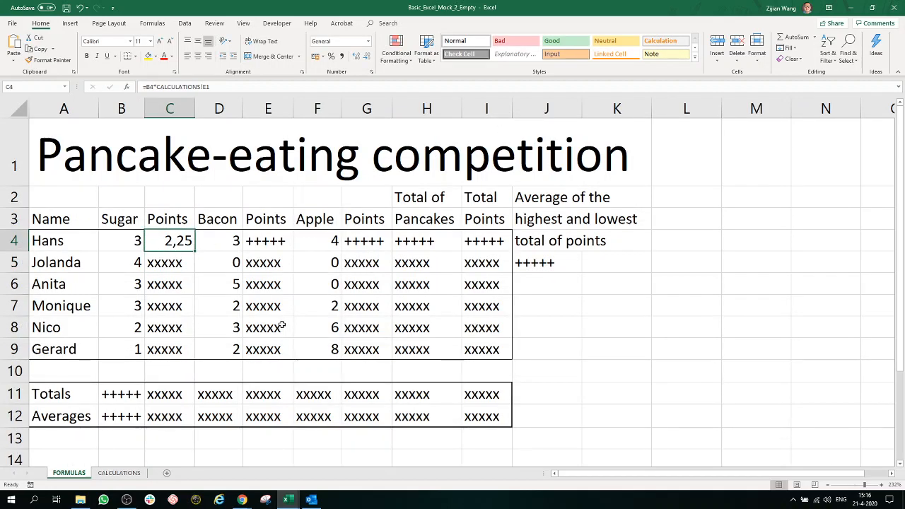
double_click(188, 244)
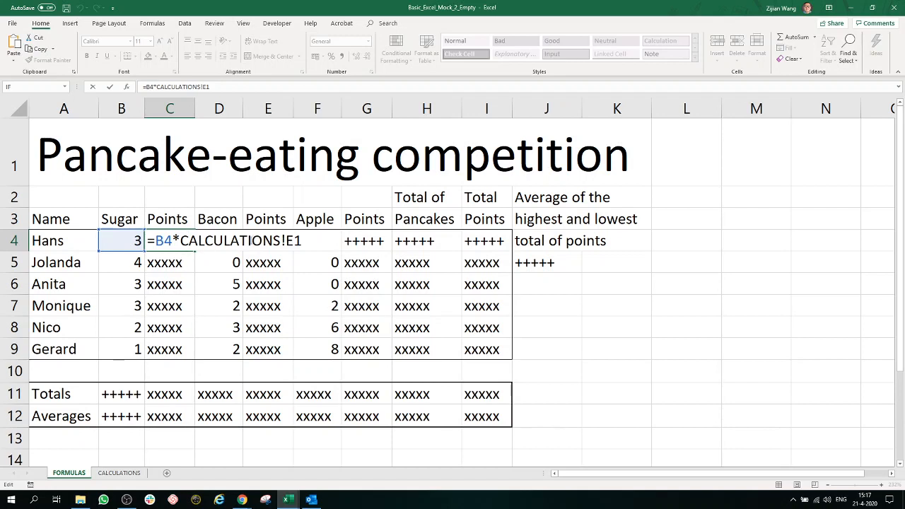
left_click(295, 241)
key("F4")
key("F4")
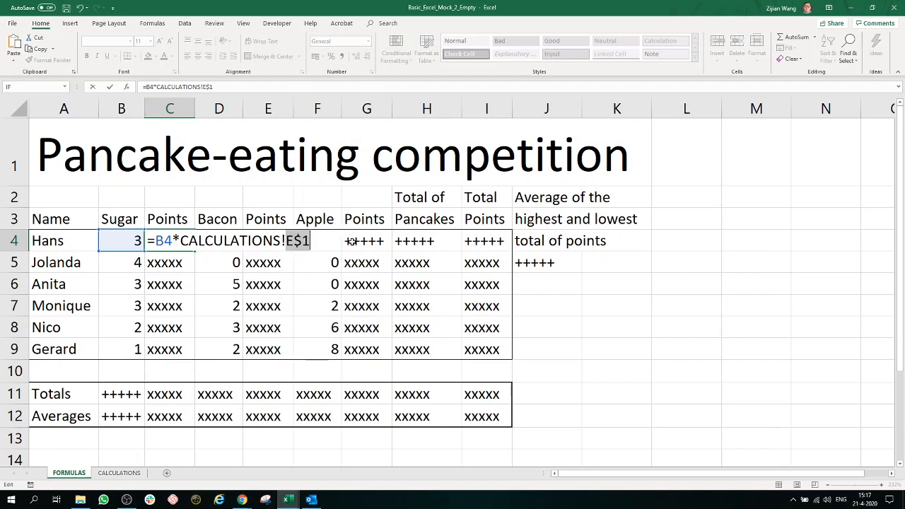
key("Return")
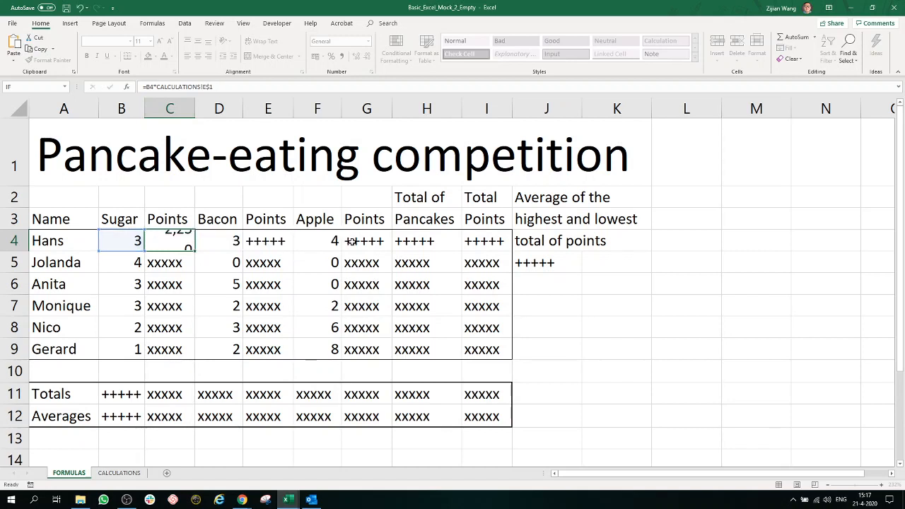
Step: Copy the sugar points formula from C4 down through C9
left_click(181, 242)
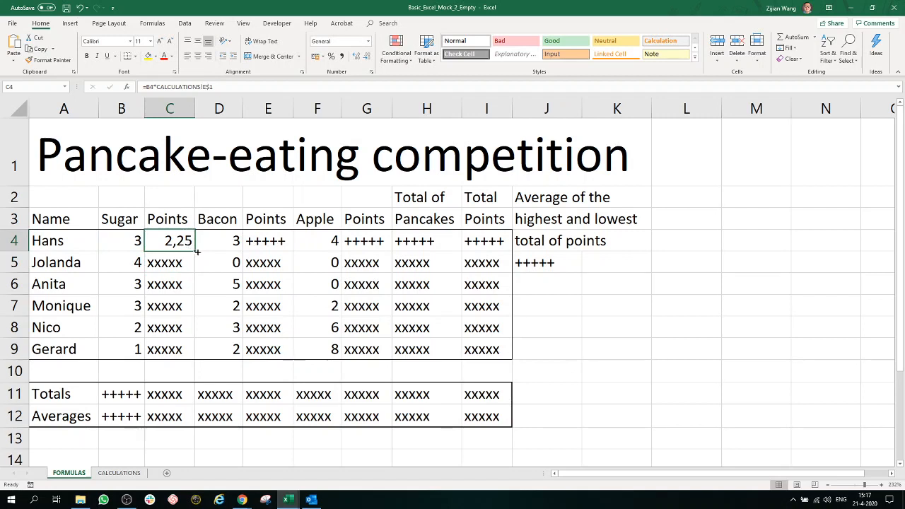
left_click_drag(195, 250, 195, 355)
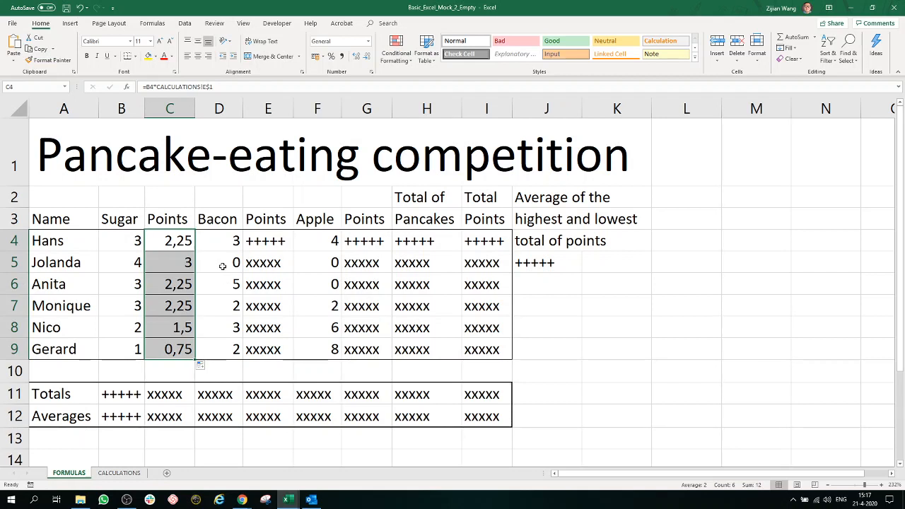
left_click(173, 246)
Step: Enter the bacon points formula =D4^CALCULATIONS!E2/CALCULATIONS!E2 in cell E4
left_click(291, 242)
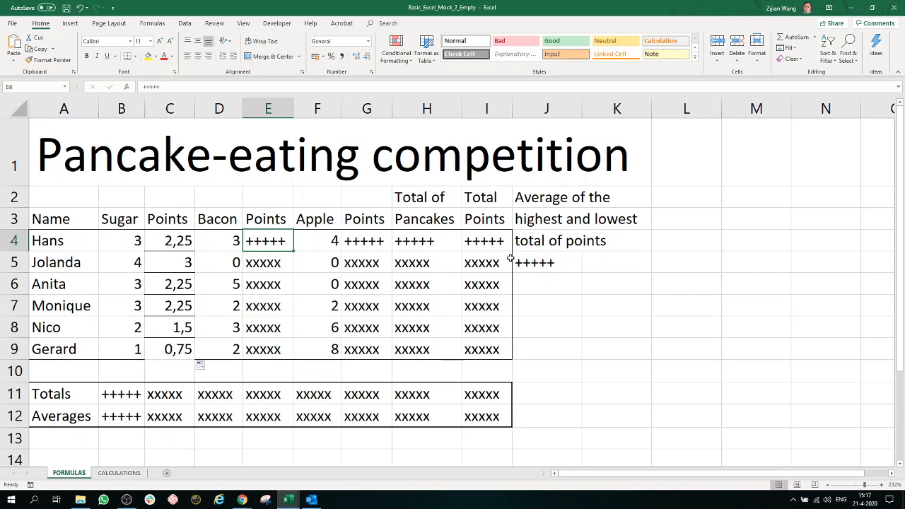
left_click(225, 243)
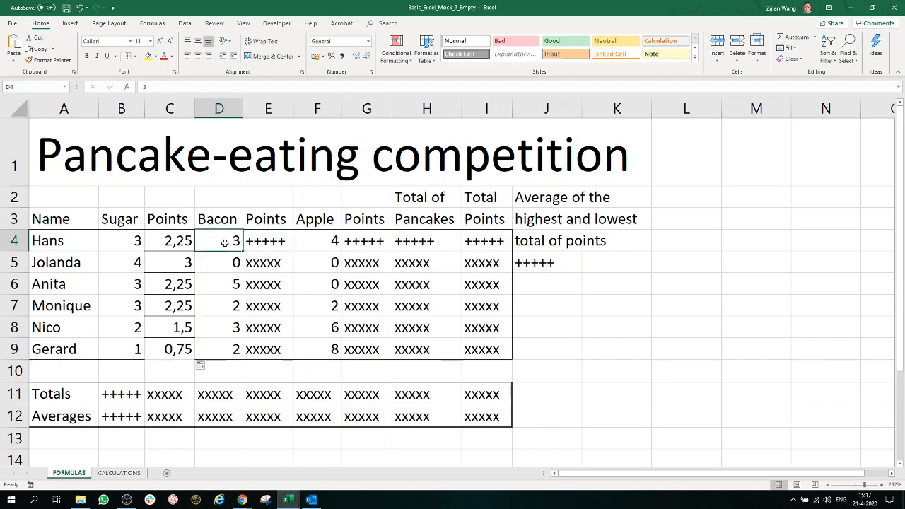
left_click(273, 244)
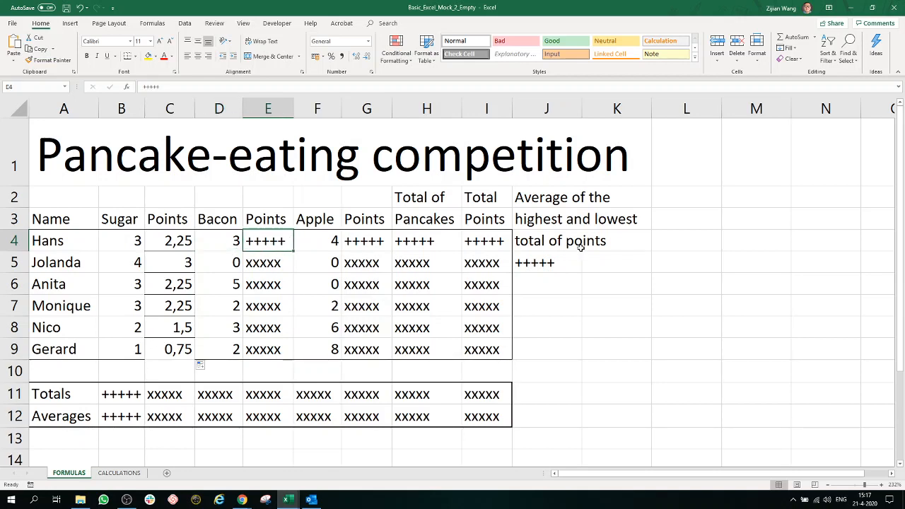
type("=")
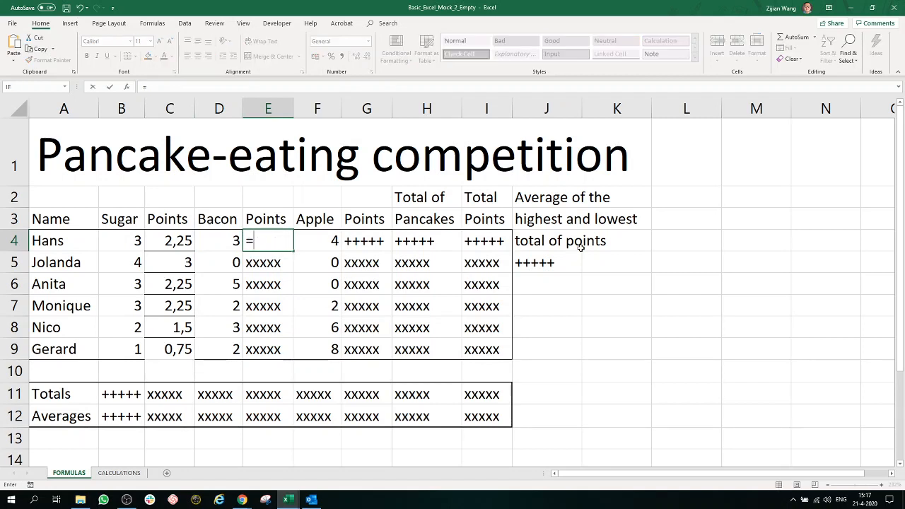
left_click(228, 244)
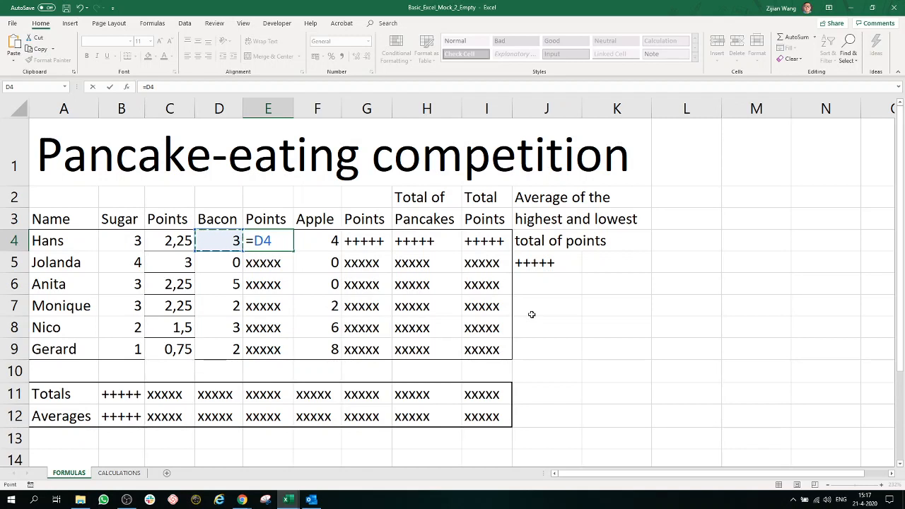
type("^2")
key("BackSpace")
left_click(117, 472)
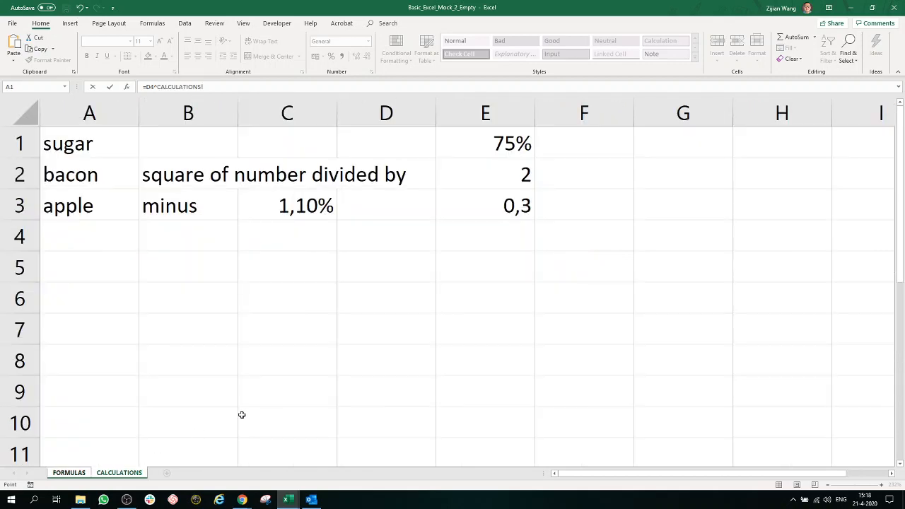
left_click(497, 175)
left_click(272, 88)
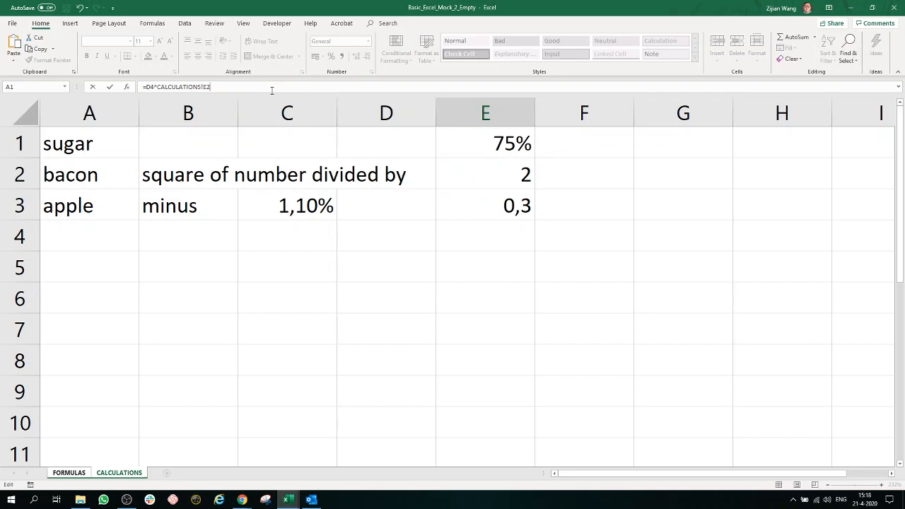
type("/")
left_click(480, 168)
key("Return")
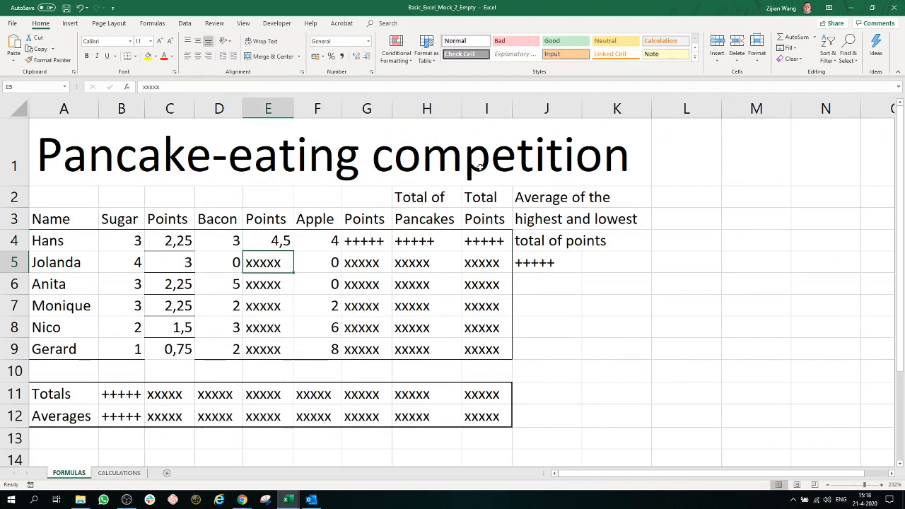
Step: Lock the row in both CALCULATIONS references of E4's formula, making it =D4^CALCULATIONS!E$2/CALCULATIONS!E$2
double_click(281, 242)
left_click(401, 242)
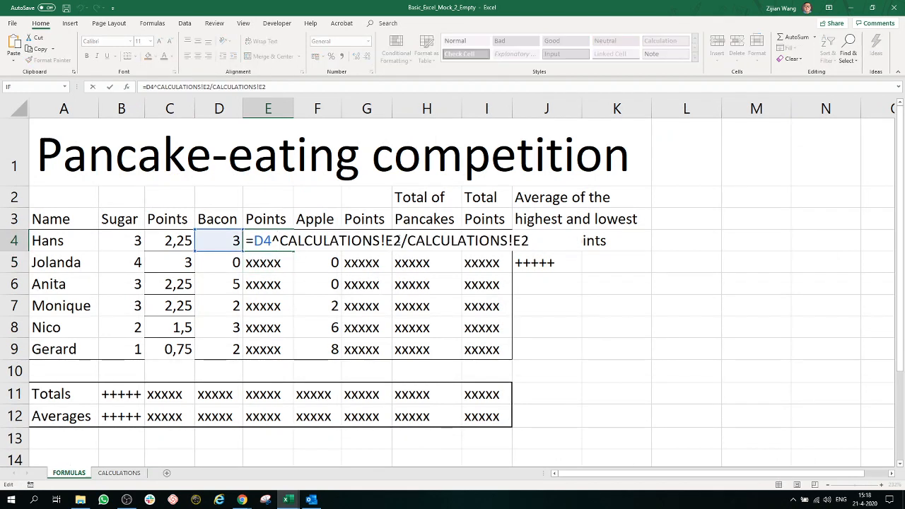
key("Left")
type("$")
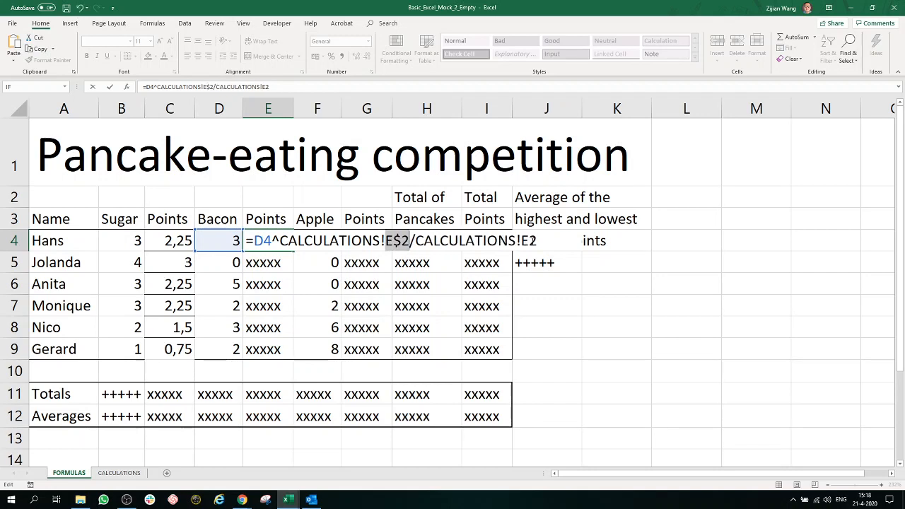
left_click(530, 241)
key("F4")
key("F4")
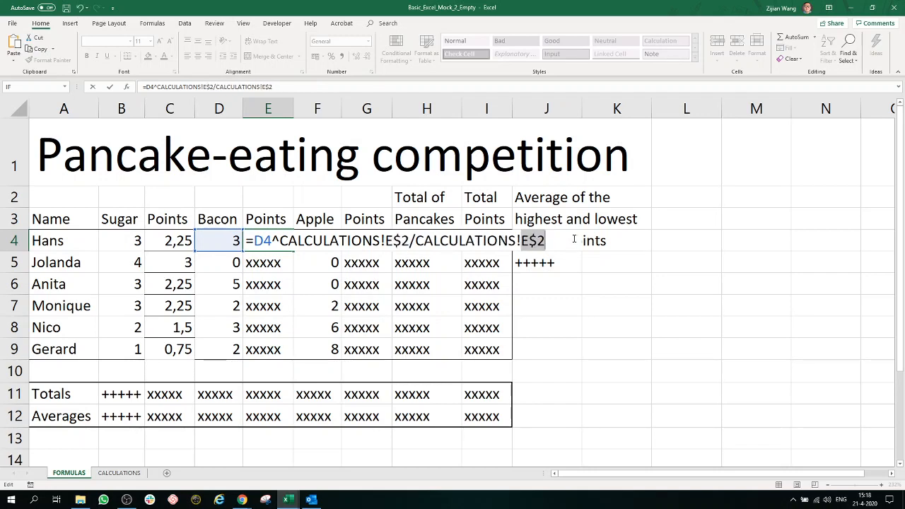
key("Return")
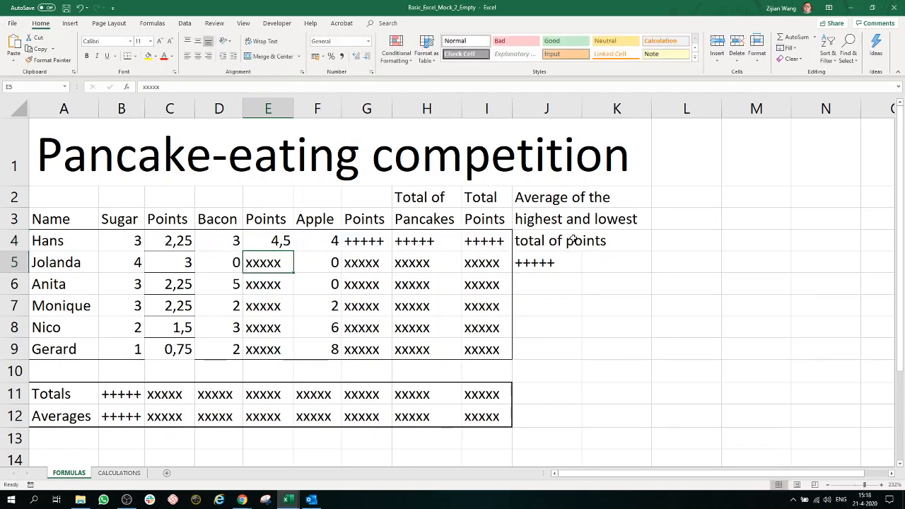
Step: Copy the bacon points formula from E4 down through E9
left_click(268, 245)
left_click_drag(297, 253, 295, 353)
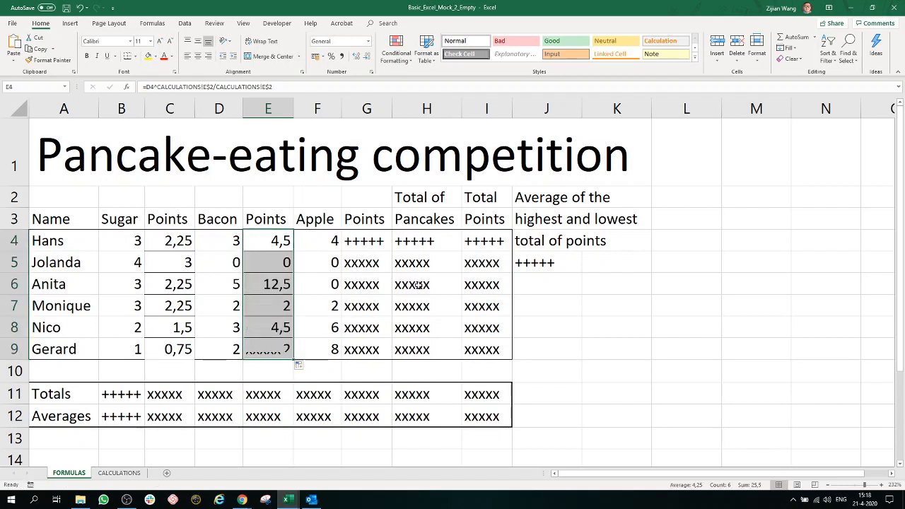
left_click(370, 246)
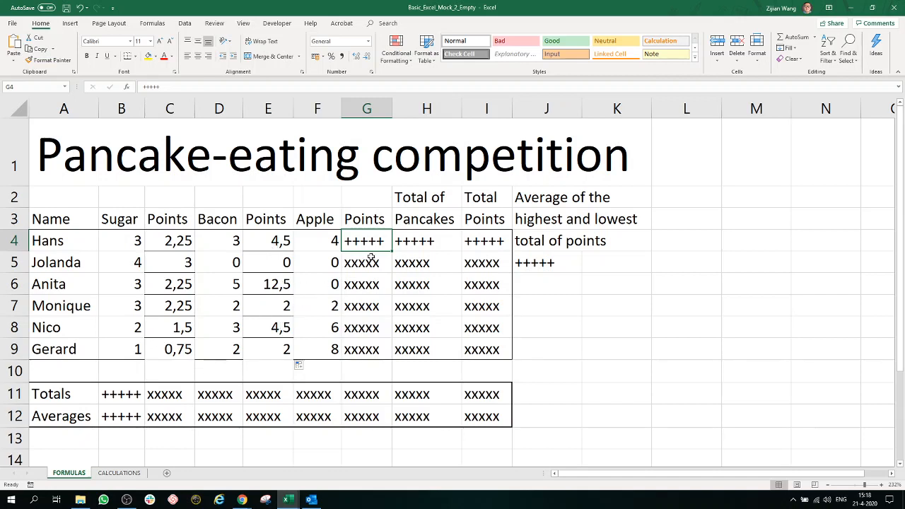
left_click_drag(172, 248, 284, 345)
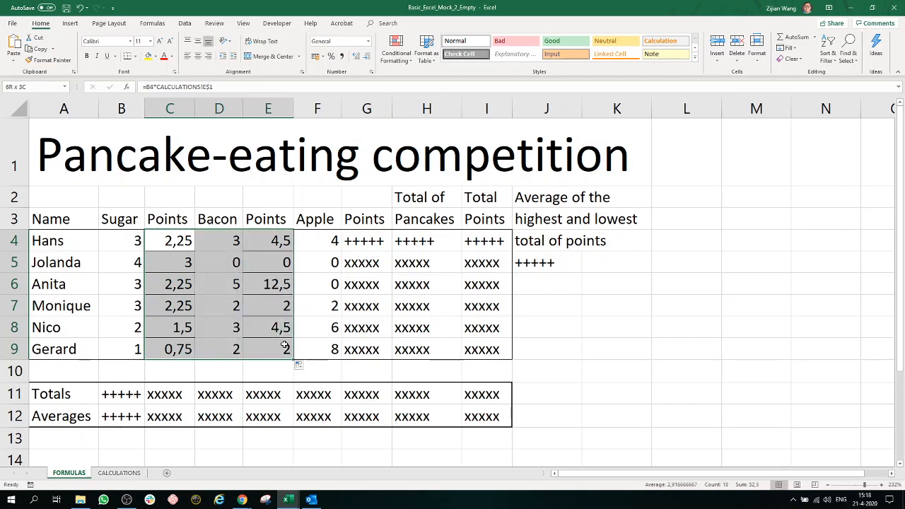
left_click(286, 223)
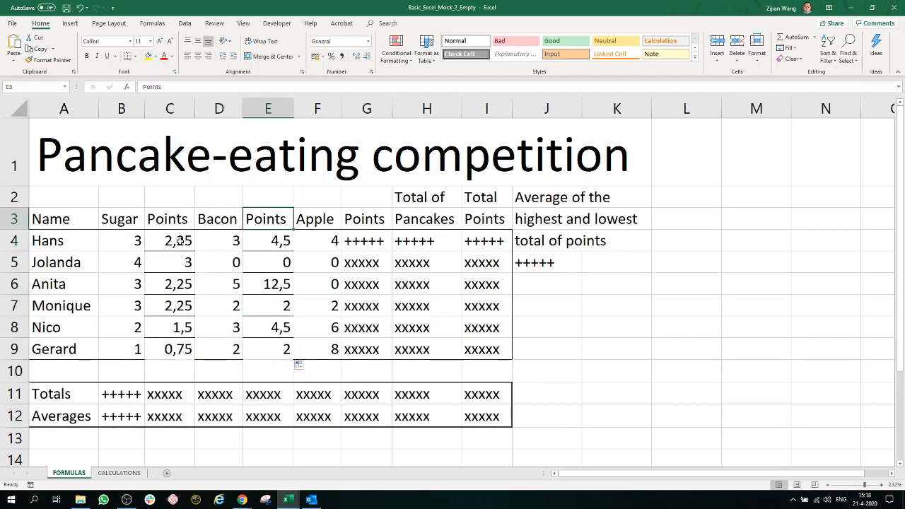
left_click_drag(181, 241, 252, 348)
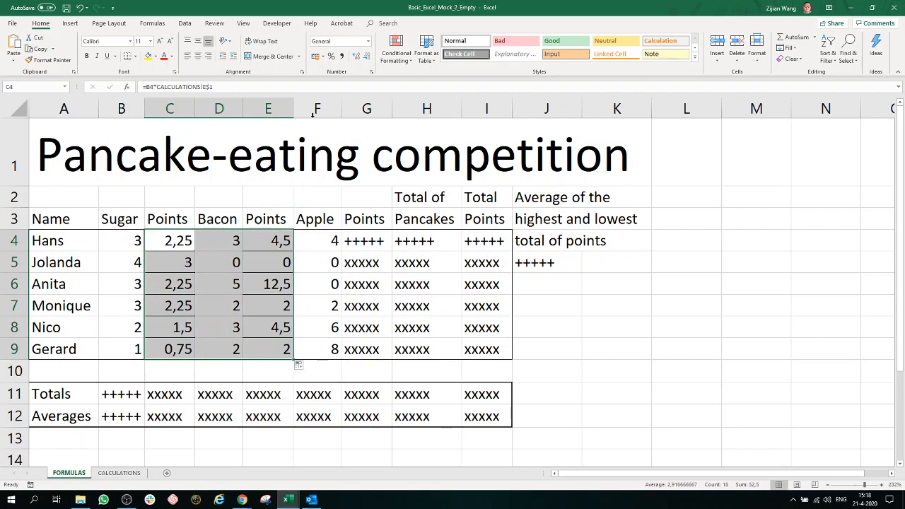
right_click(257, 264)
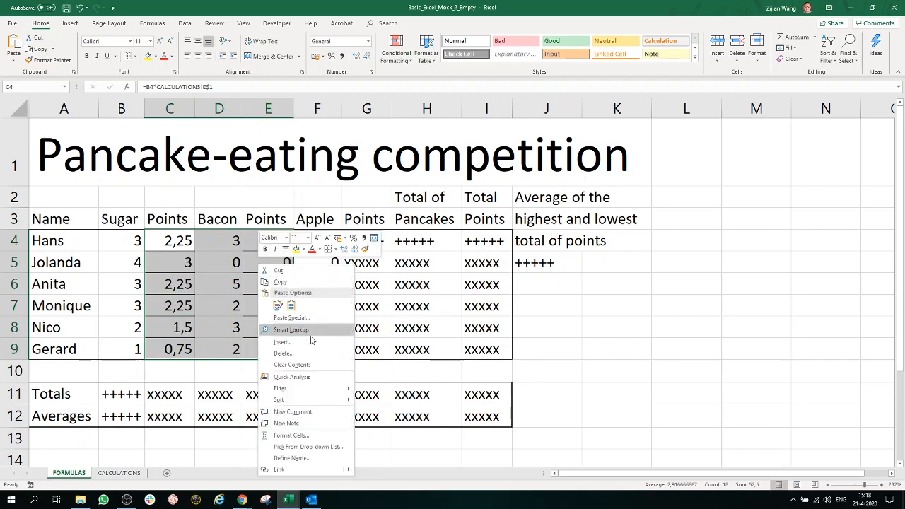
key("Escape")
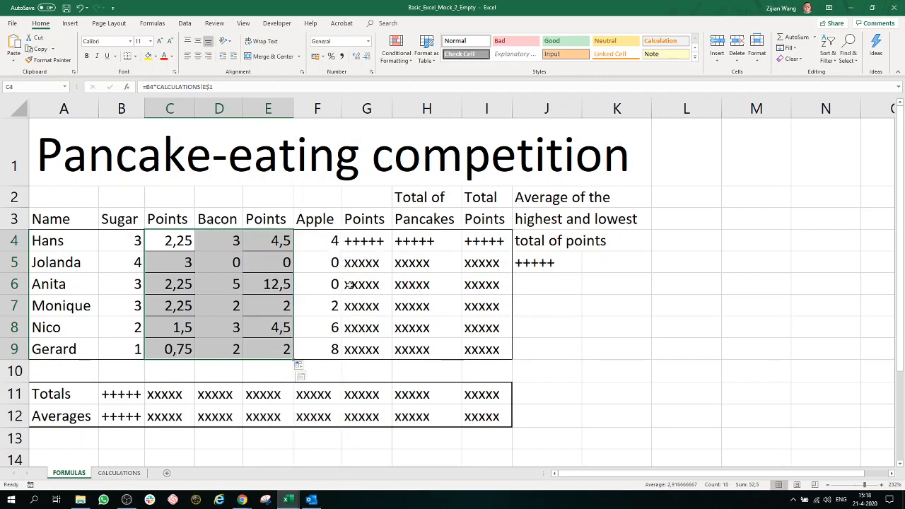
left_click(349, 284)
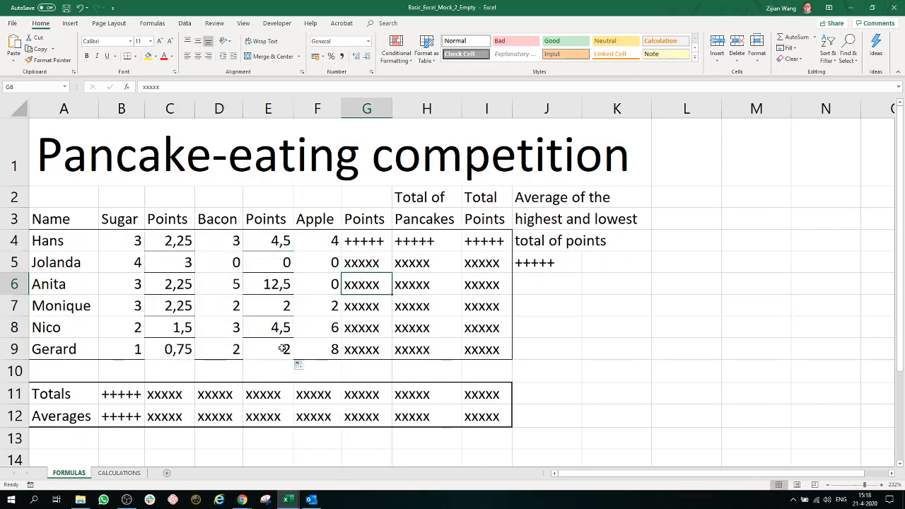
left_click(363, 243)
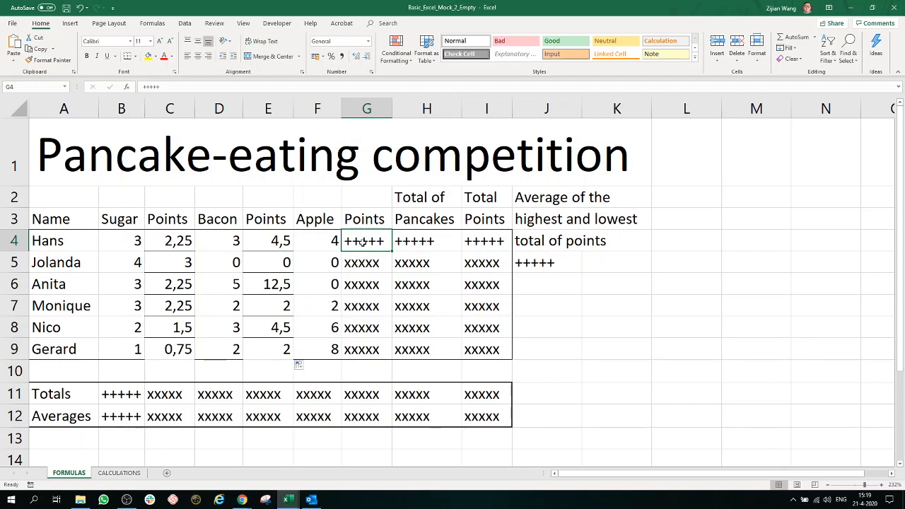
Step: Enter the apple points formula =F4-F4*CALCULATIONS!C3+FORMULAS!F4*CALCULATIONS!E3 in cell G4
type("=")
left_click(334, 240)
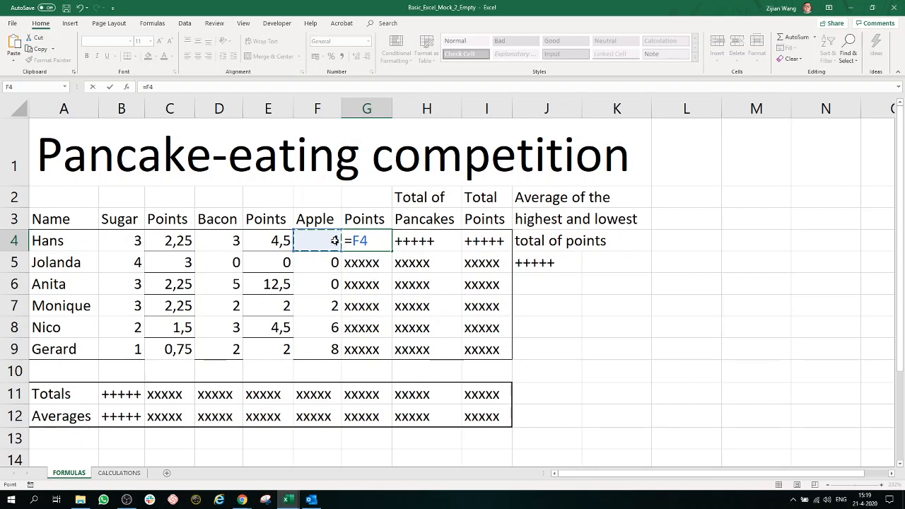
type("-")
left_click(335, 242)
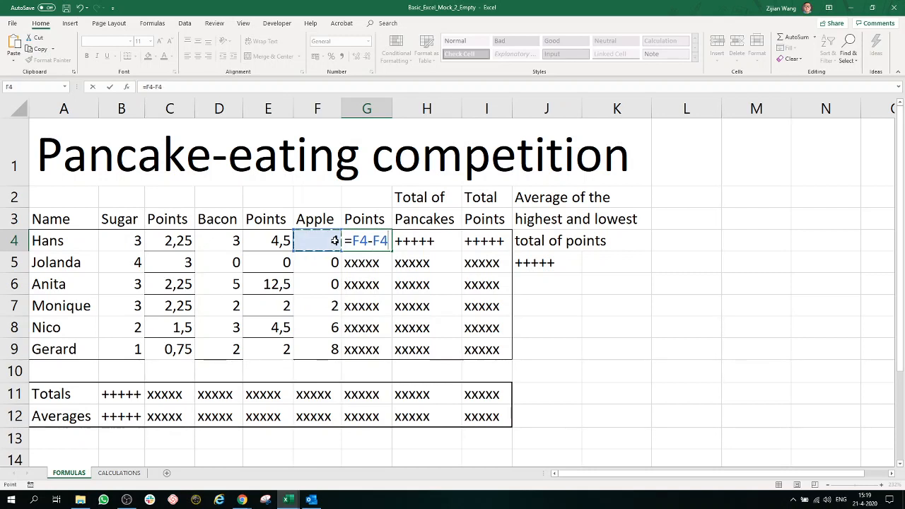
type("*")
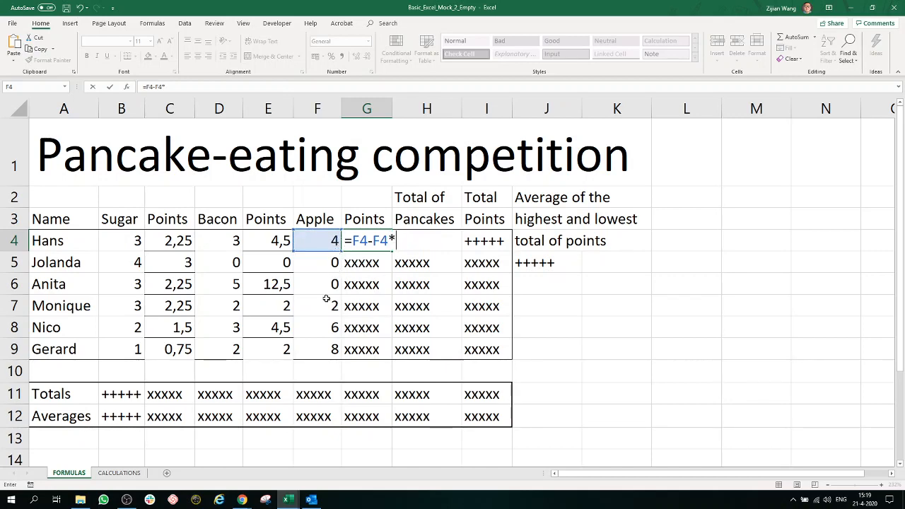
left_click(127, 475)
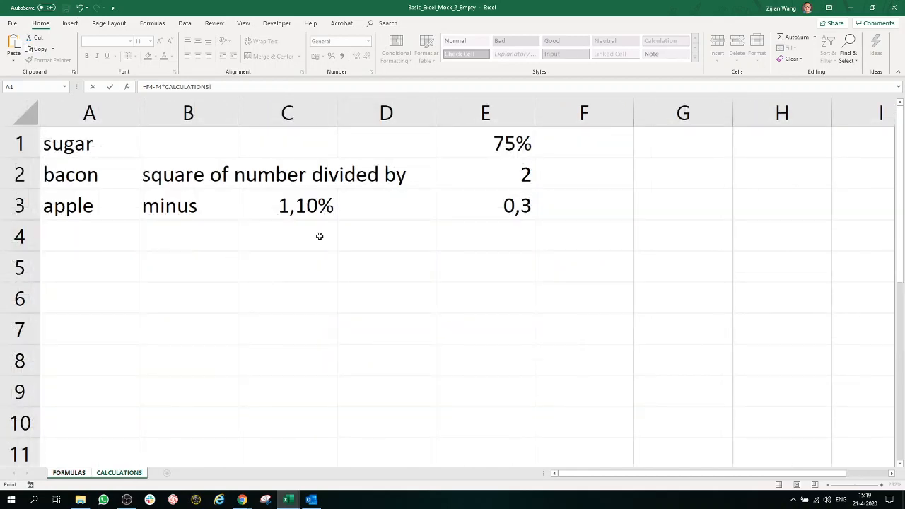
left_click(299, 200)
left_click(255, 88)
left_click(69, 473)
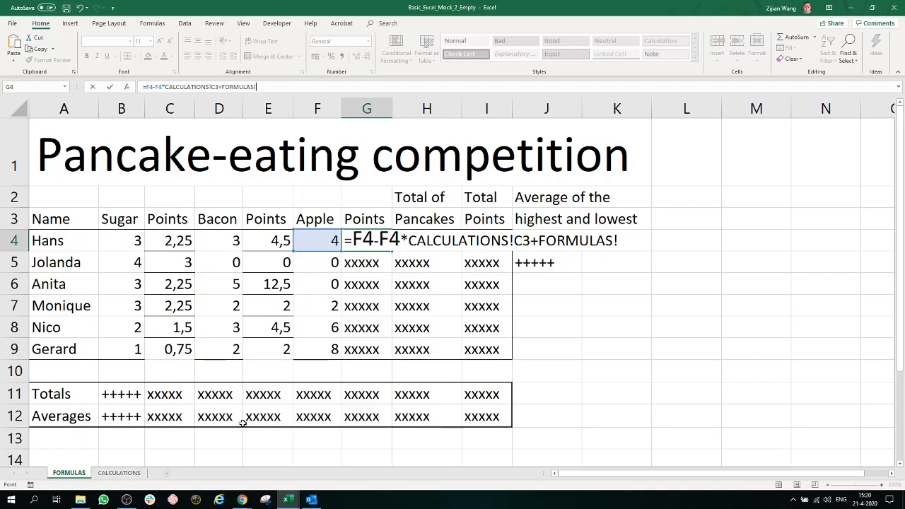
left_click(311, 241)
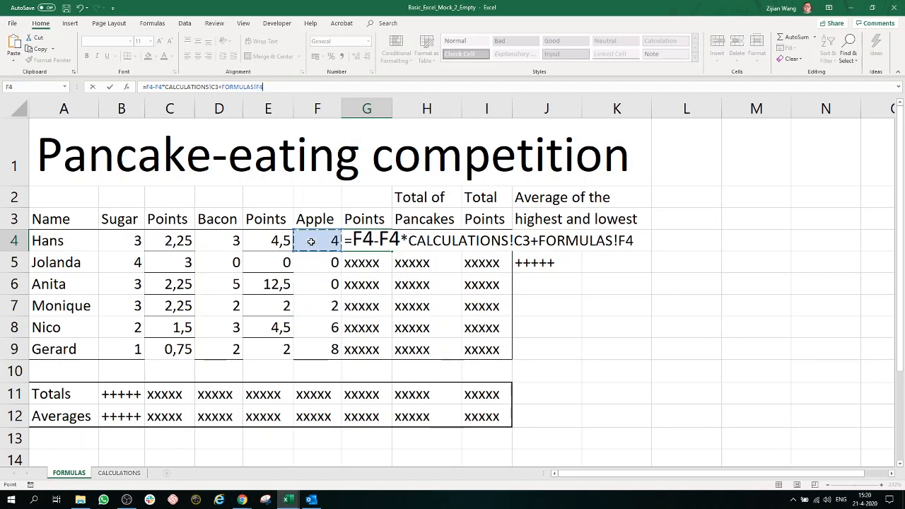
type("*")
left_click(119, 473)
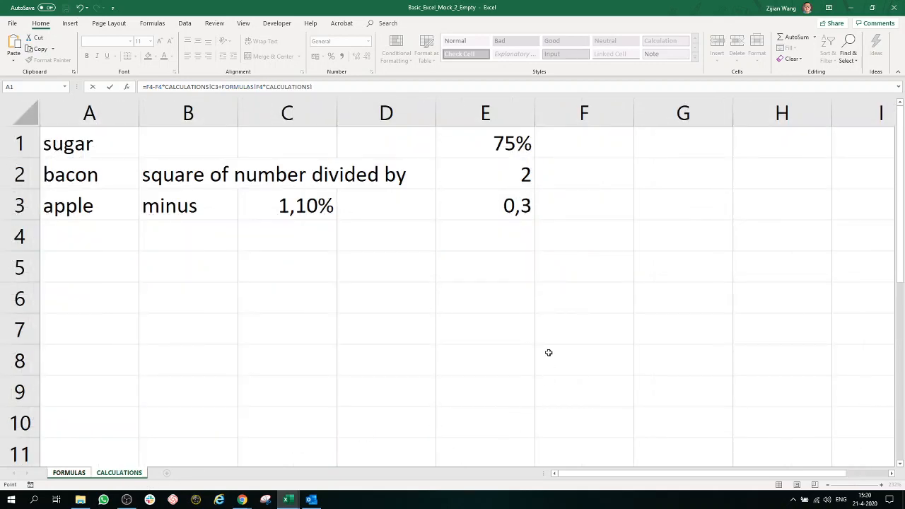
left_click(509, 205)
key("Return")
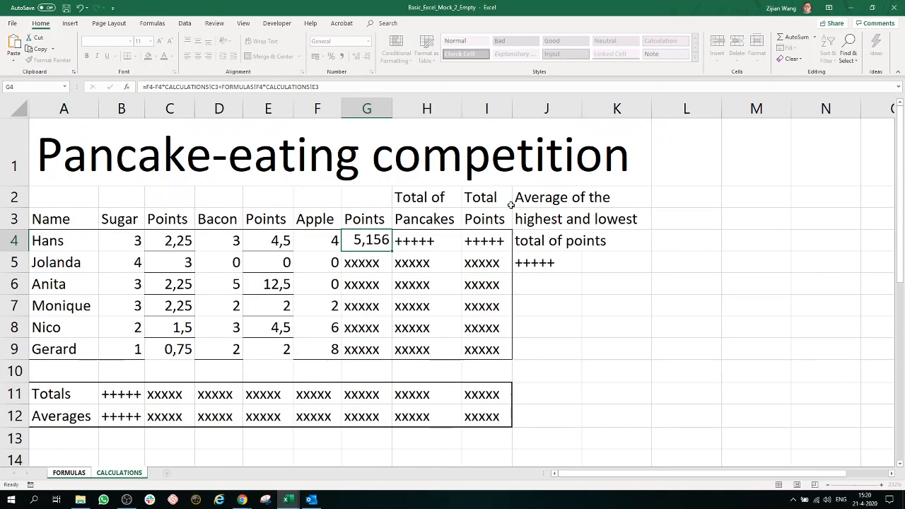
Step: Lock the row in both CALCULATIONS references of G4's formula, making them C$3 and E$3
left_click(385, 242)
double_click(385, 242)
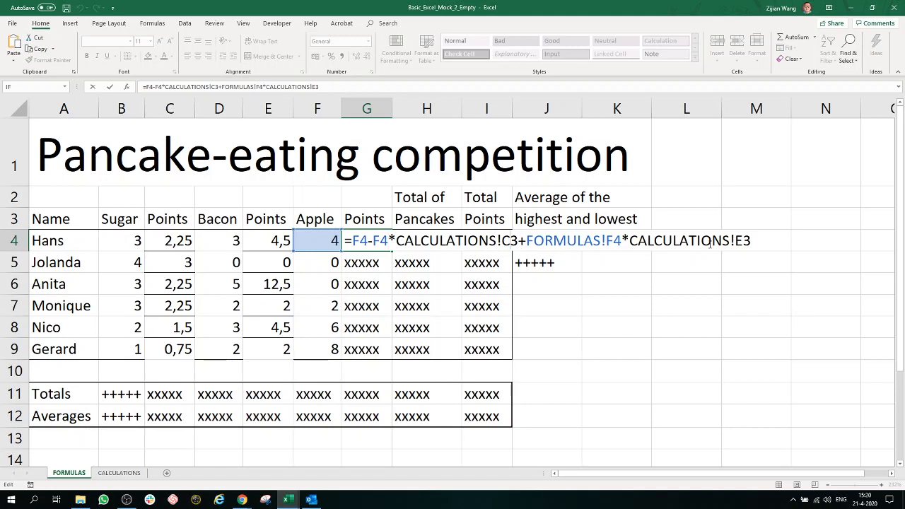
key("F4")
key("F4")
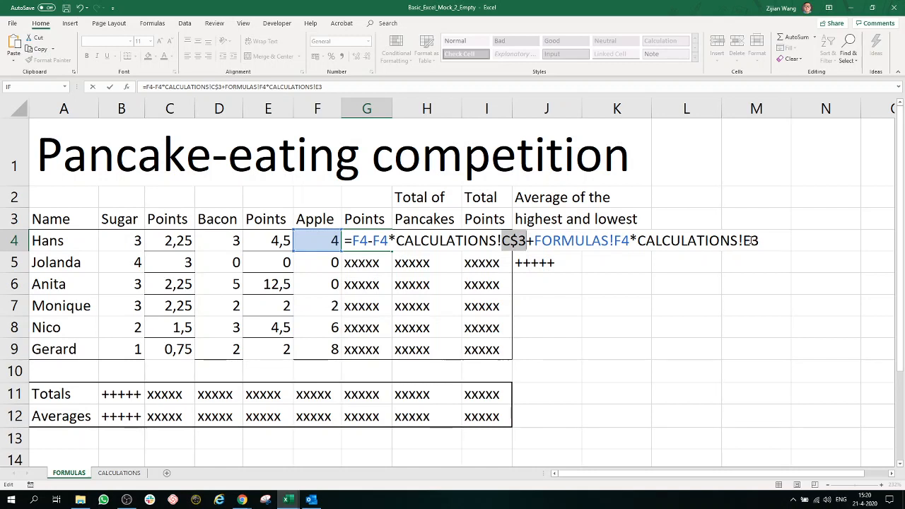
left_click(764, 240)
key("F4")
key("F4")
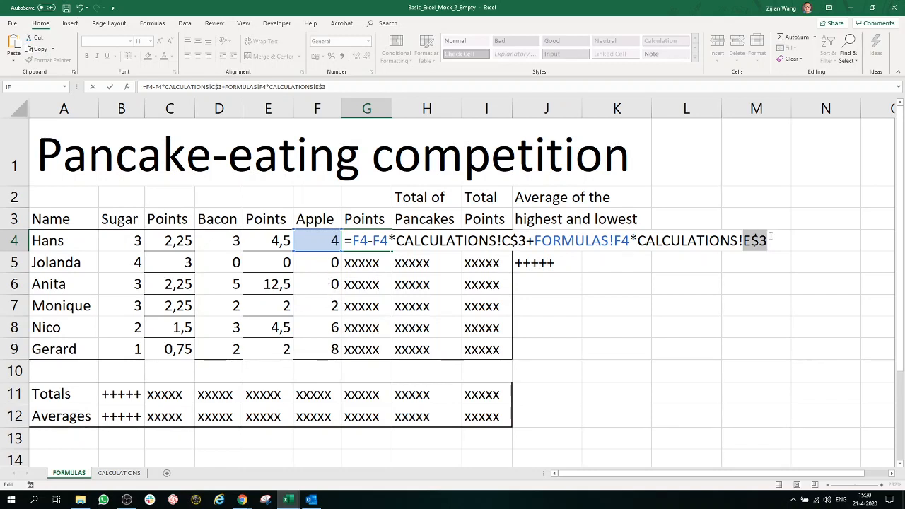
key("Return")
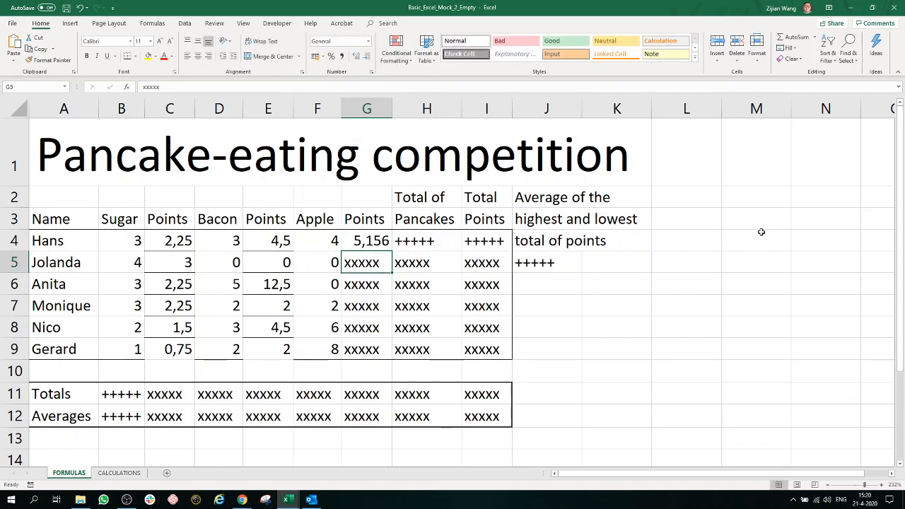
Step: Copy the apple points formula from G4 down through G9
left_click(368, 239)
left_click_drag(391, 251, 389, 353)
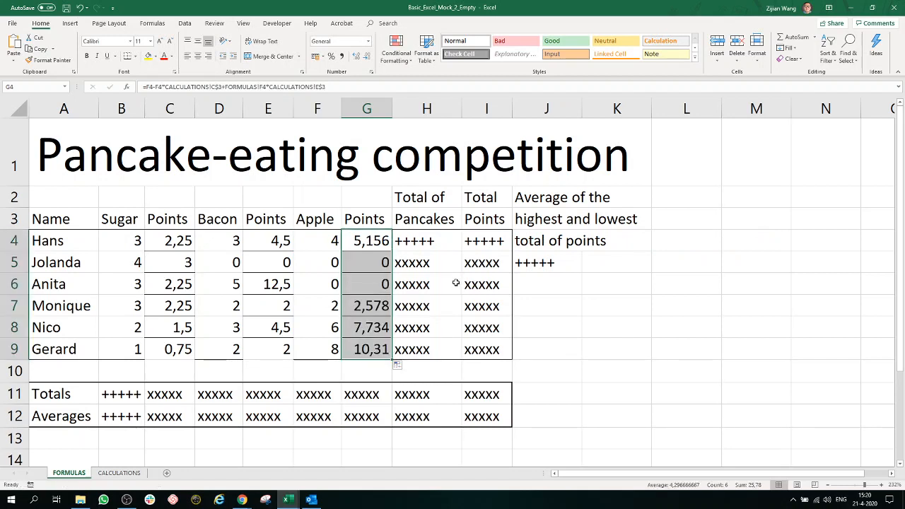
left_click(456, 284)
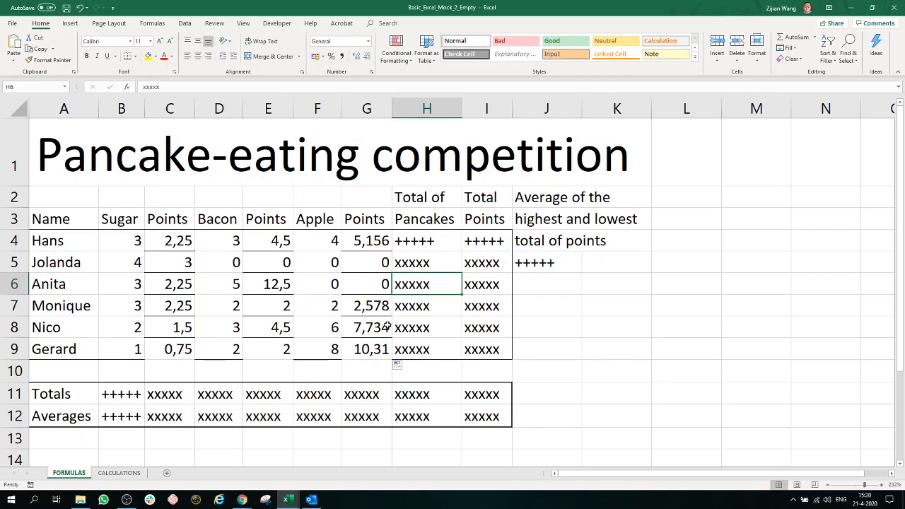
left_click_drag(380, 346, 376, 245)
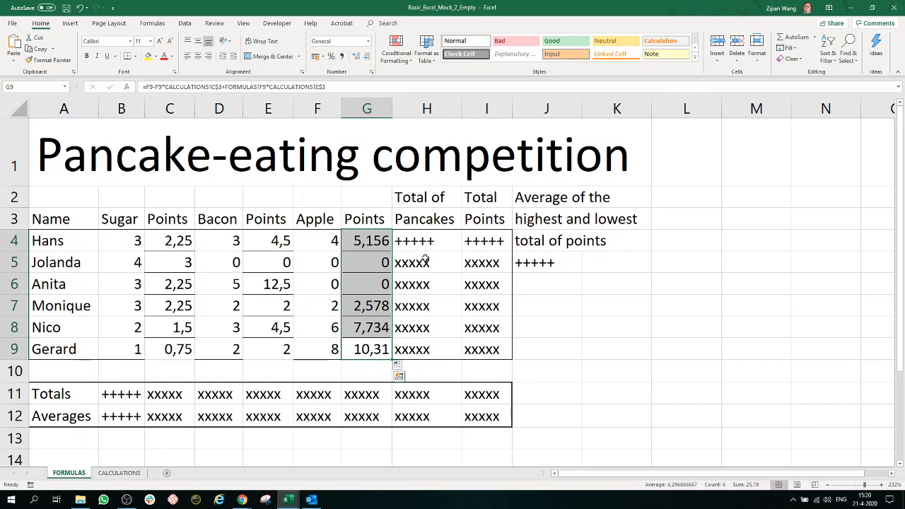
Step: Start a formula for the total of pancakes in cell H4
left_click(427, 240)
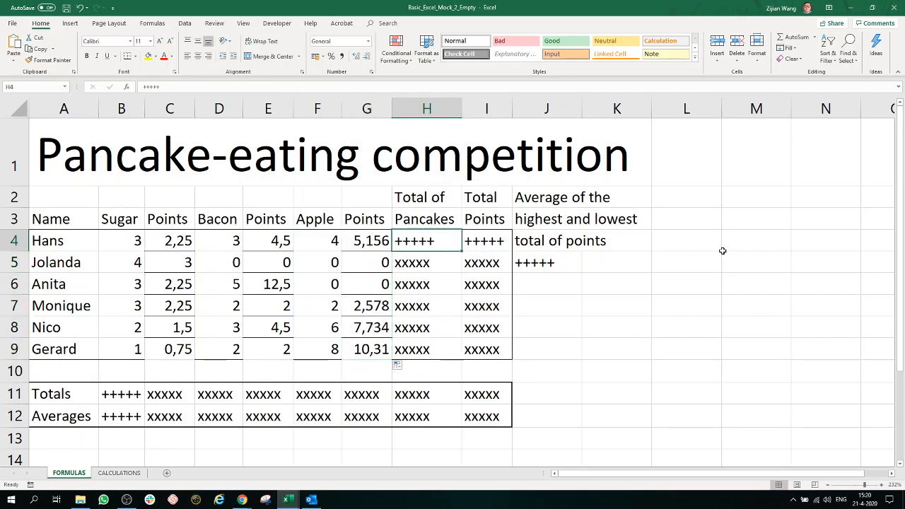
type("=")
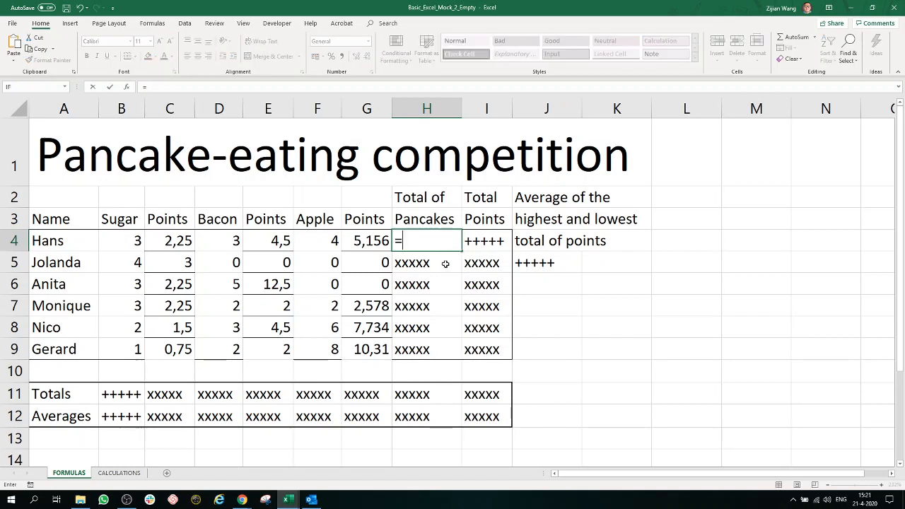
type("sum(")
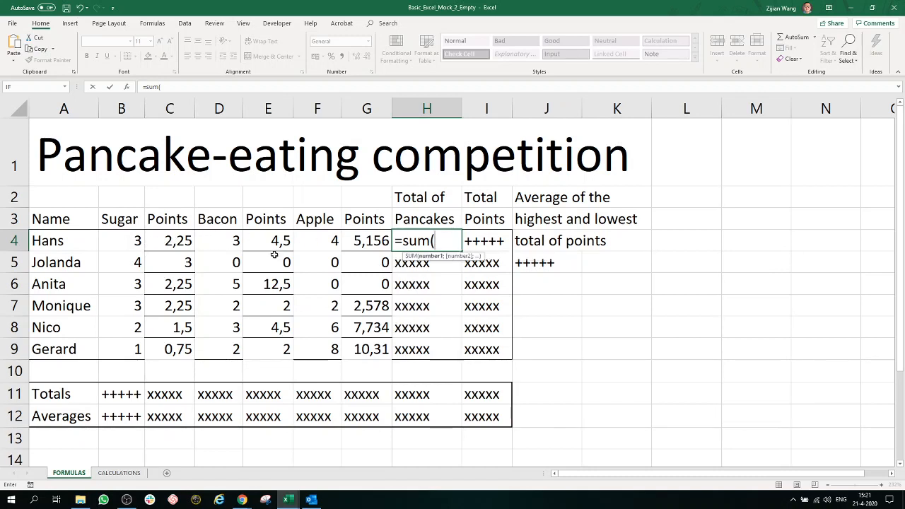
key("BackSpace")
key("BackSpace")
key("BackSpace")
key("BackSpace")
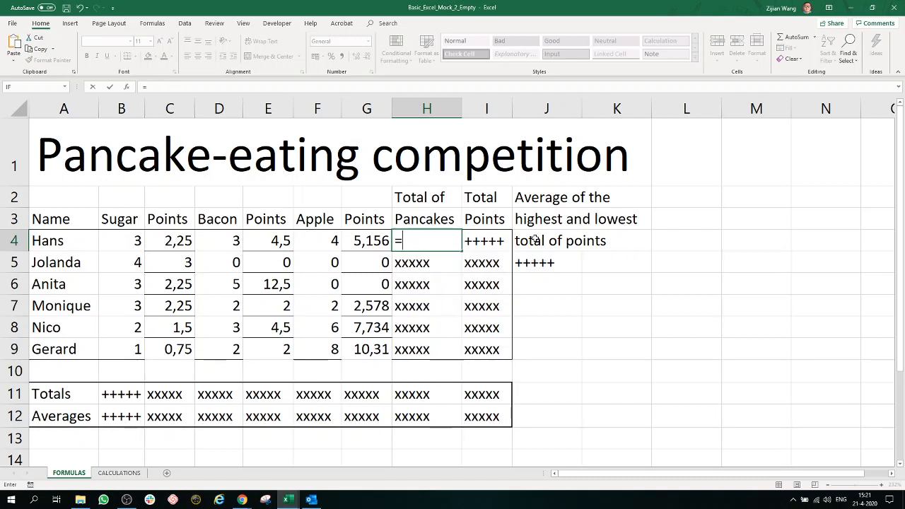
Step: Complete H4's total of pancakes formula as =B4+D4+F4 and copy it down through H9
left_click(121, 243)
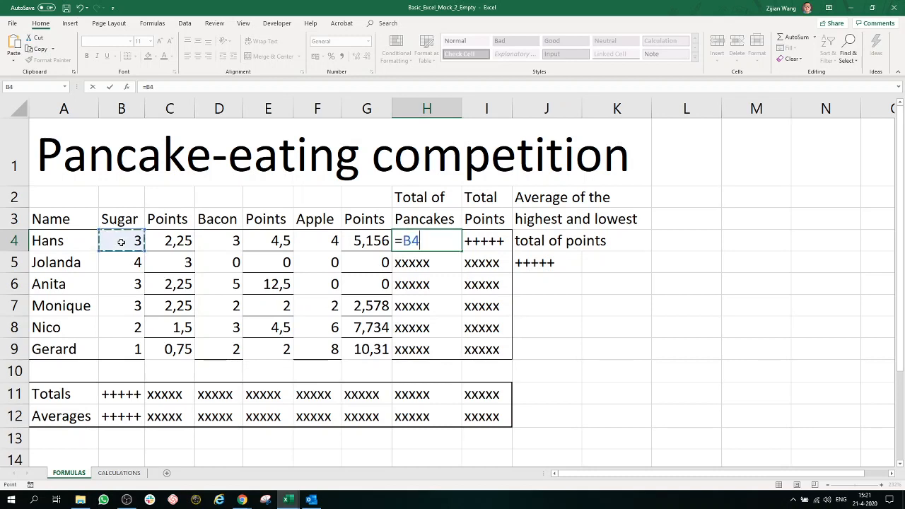
type("+")
left_click(213, 241)
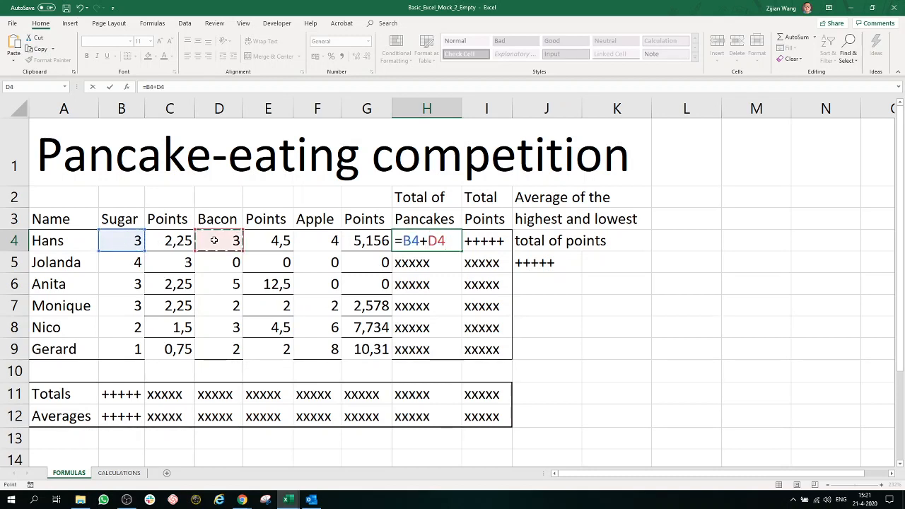
type("+")
left_click(326, 239)
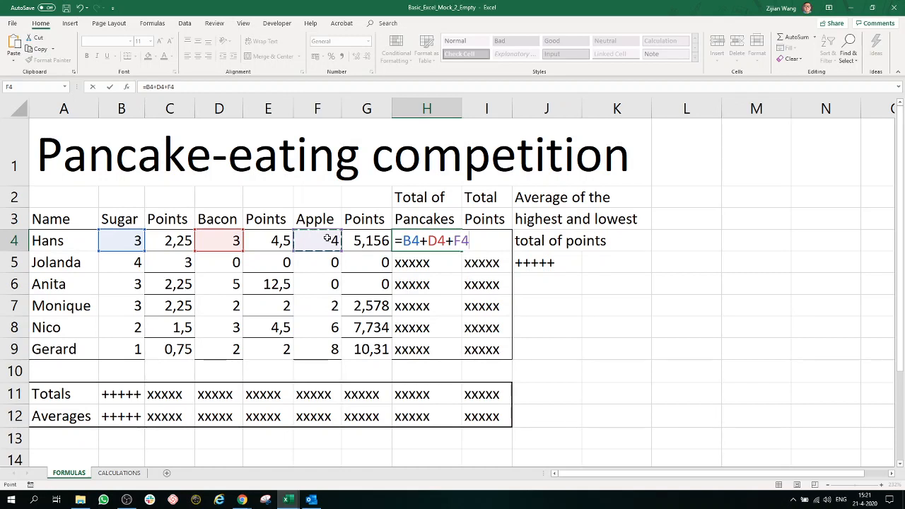
key("Return")
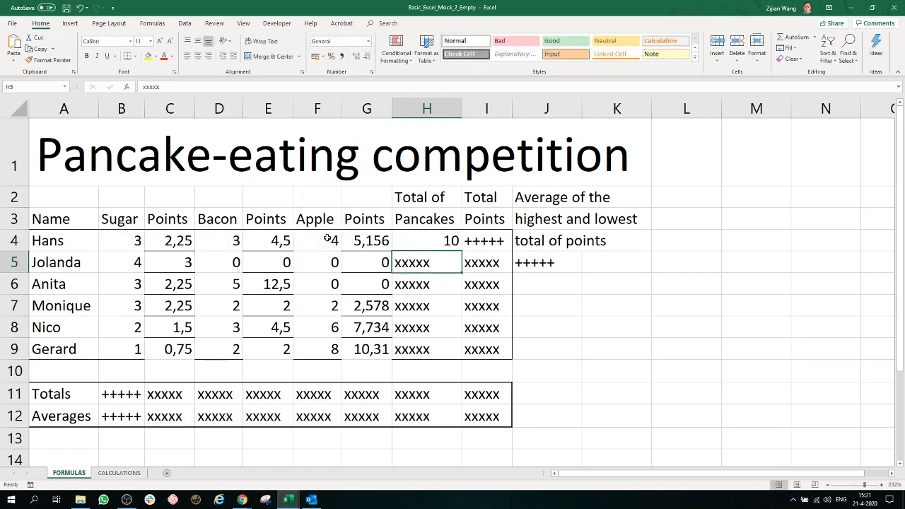
left_click(451, 241)
left_click_drag(462, 252, 464, 342)
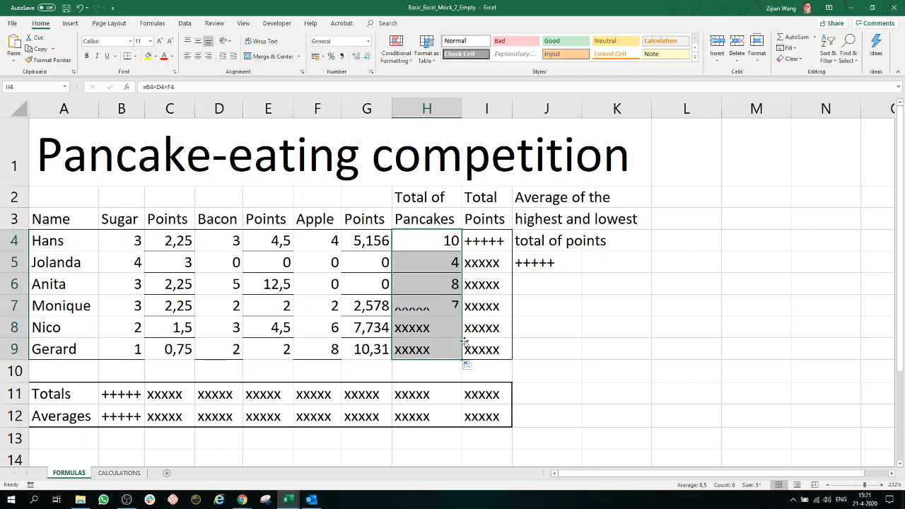
Step: Replace the placeholder in cell I4 with the total points formula =C4+E4+G4
double_click(502, 238)
left_click_drag(509, 240, 445, 241)
type("=")
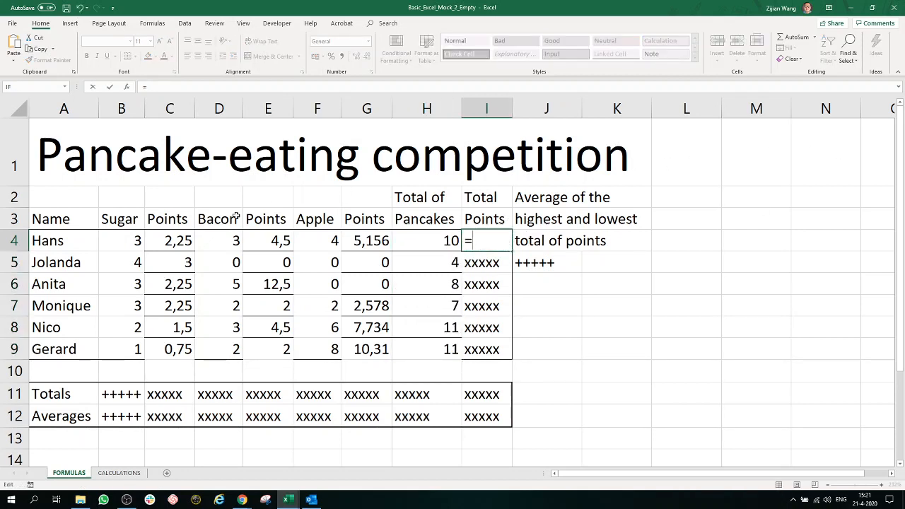
left_click(170, 241)
type("+")
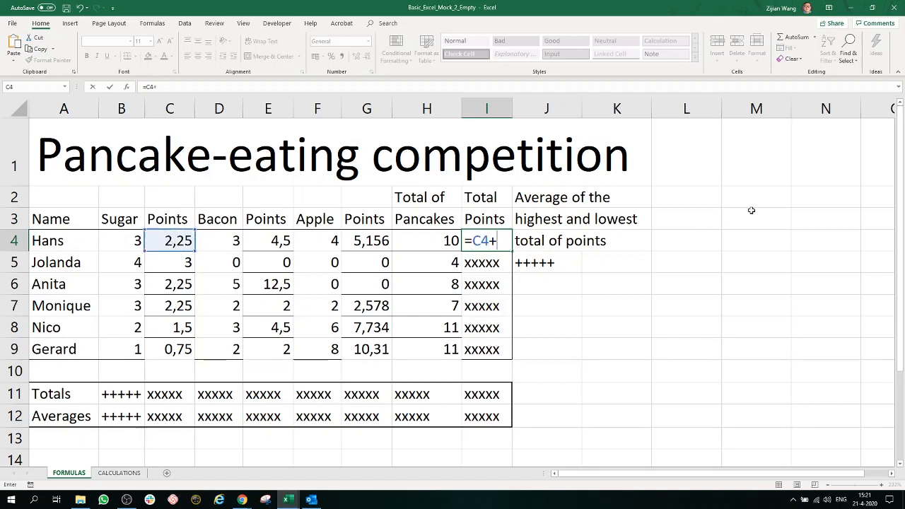
left_click(282, 241)
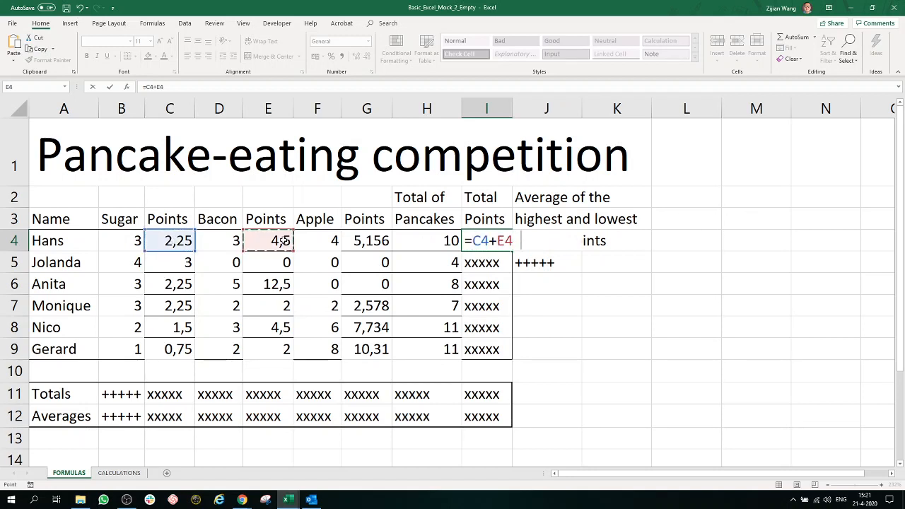
type("+")
left_click(362, 240)
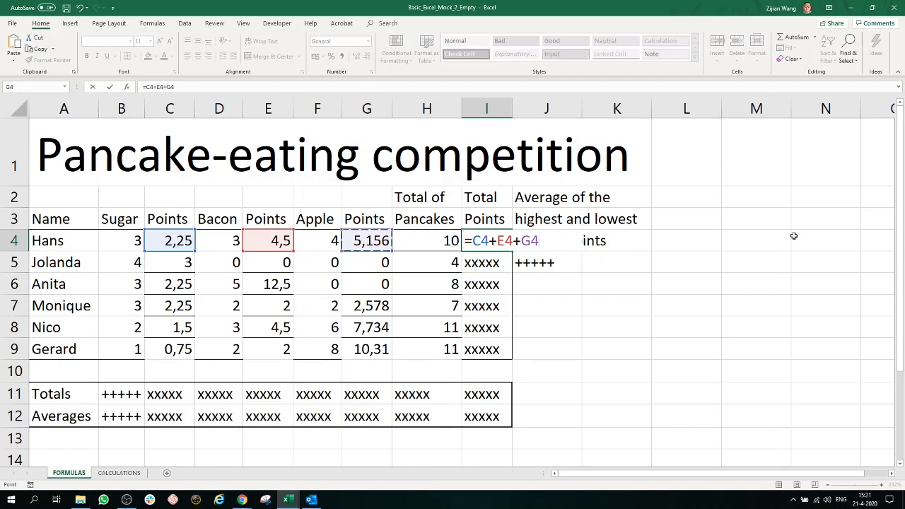
key("Return")
Step: Copy the total points formula from I4 down through I9
left_click(502, 241)
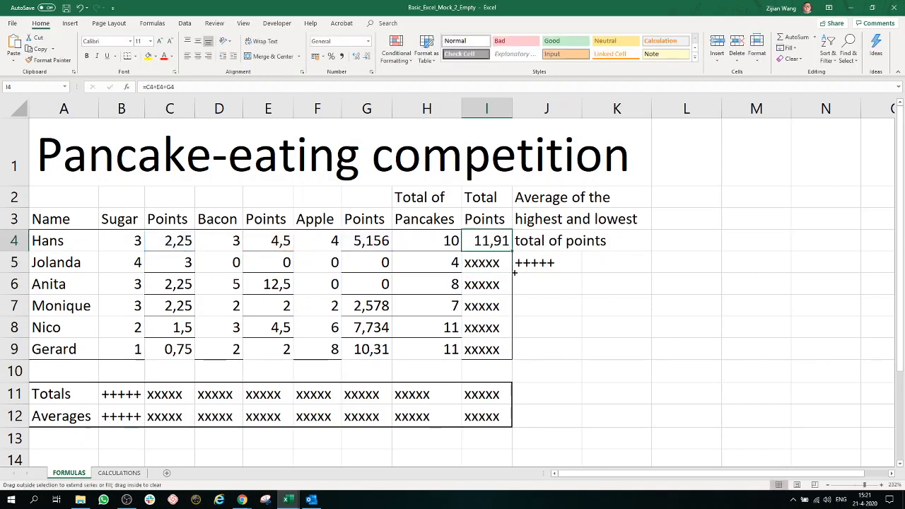
left_click_drag(512, 252, 513, 360)
left_click(569, 313)
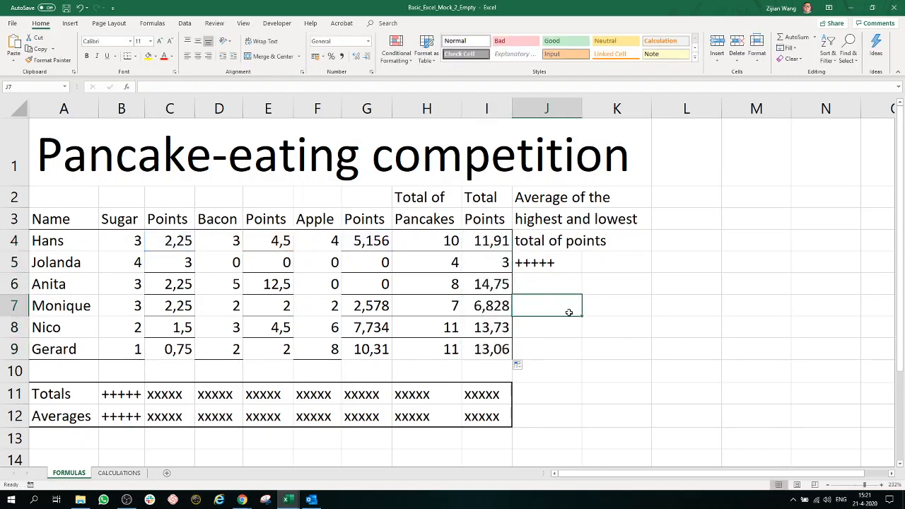
Step: Start an AVERAGE formula in cell J5 with the highest total points, MAX(I4:I9), as its first argument
left_click(556, 264)
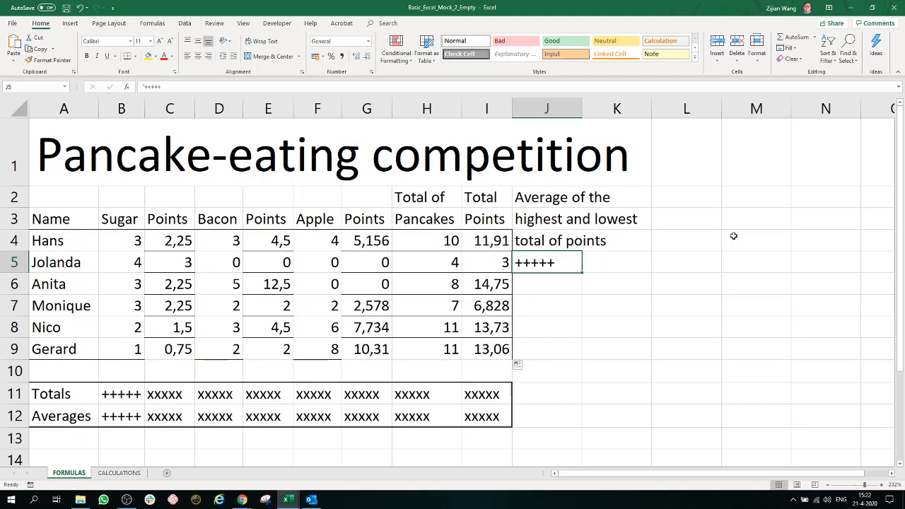
type("=")
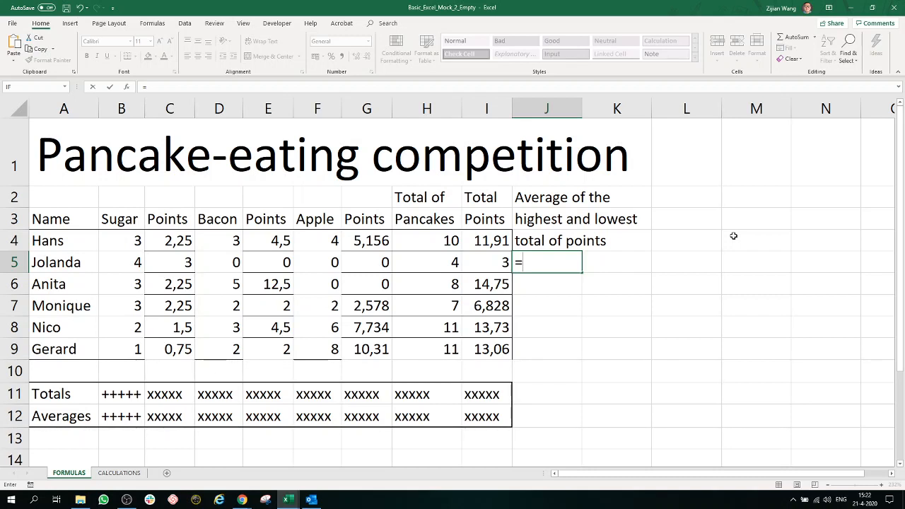
type("average")
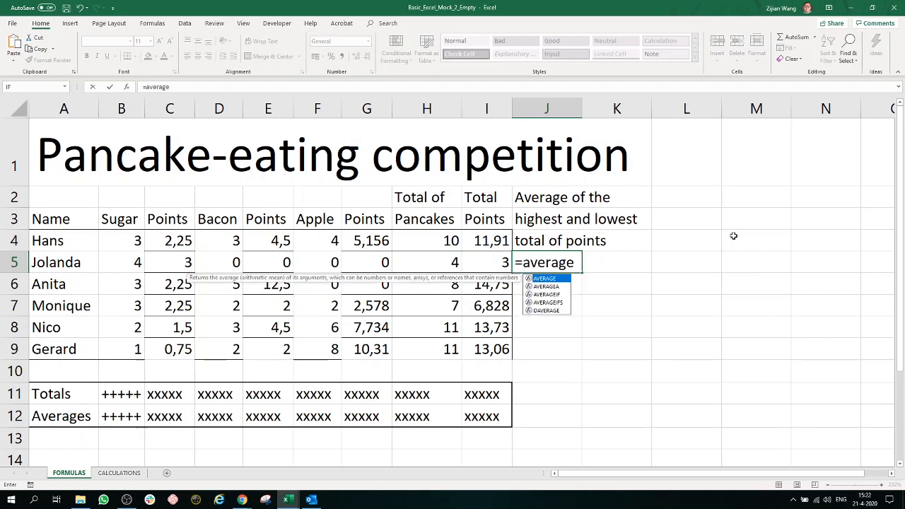
type("(")
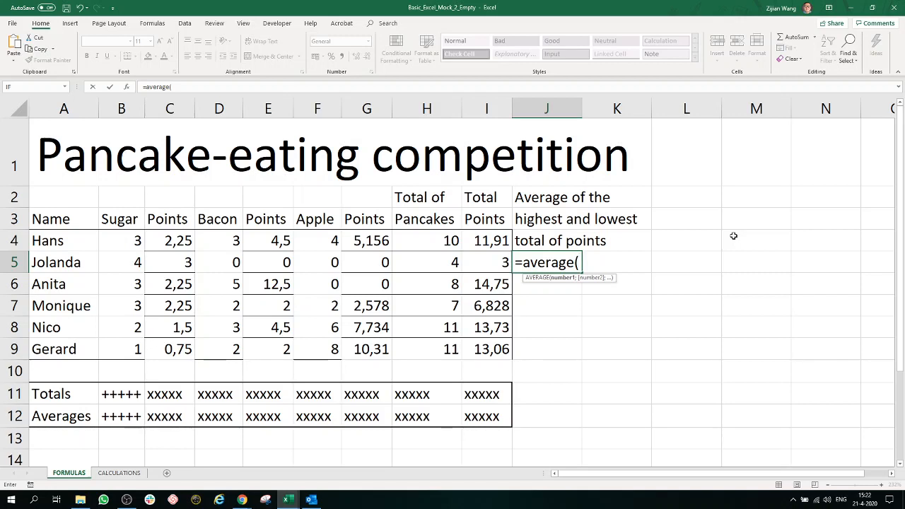
type("max(")
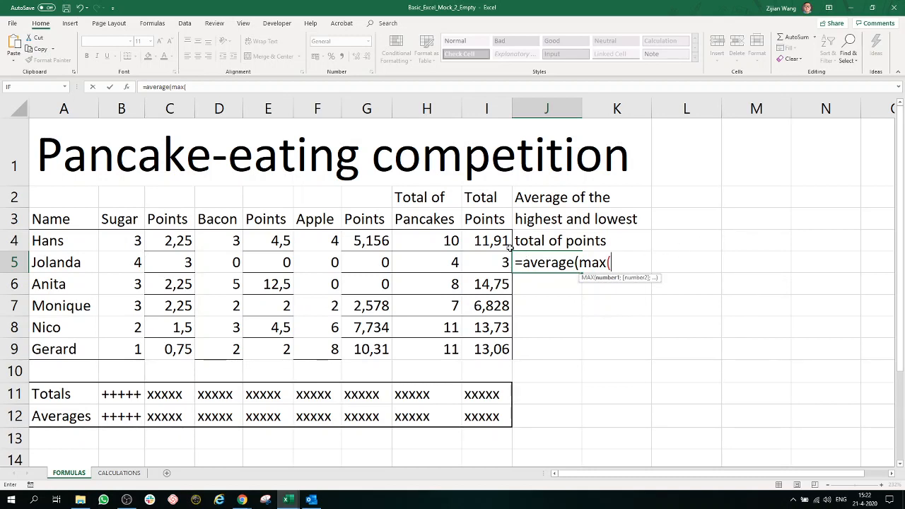
left_click_drag(497, 241, 503, 350)
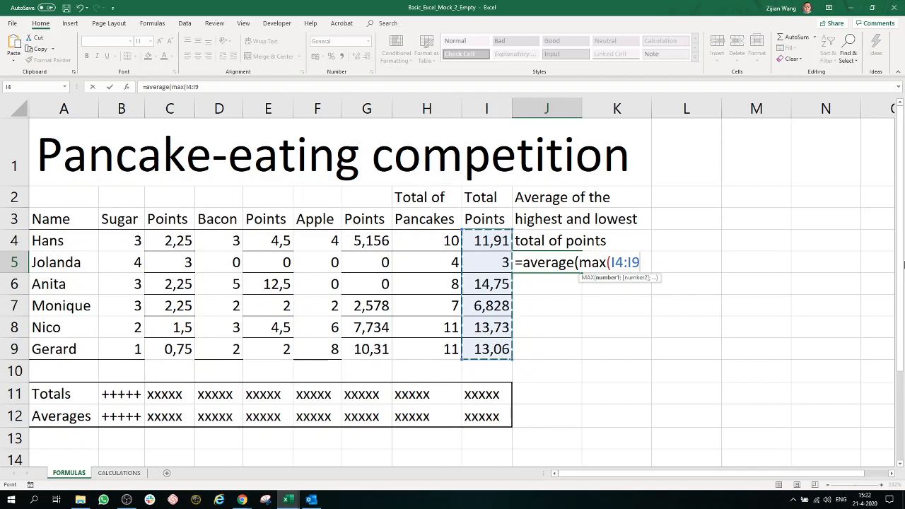
type(")")
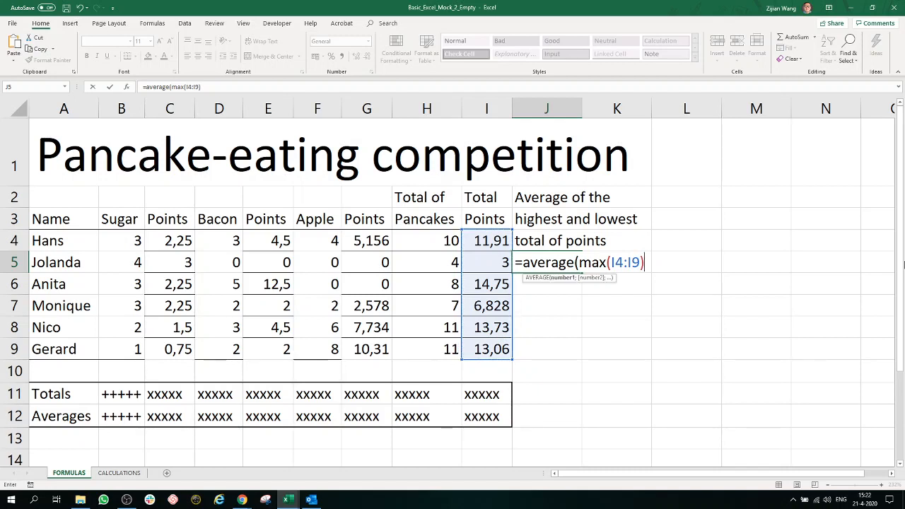
type(";")
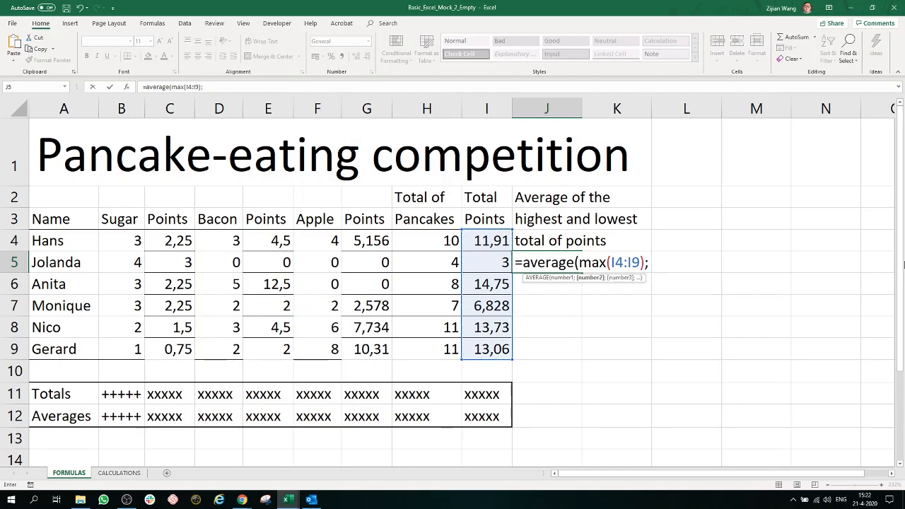
type("min")
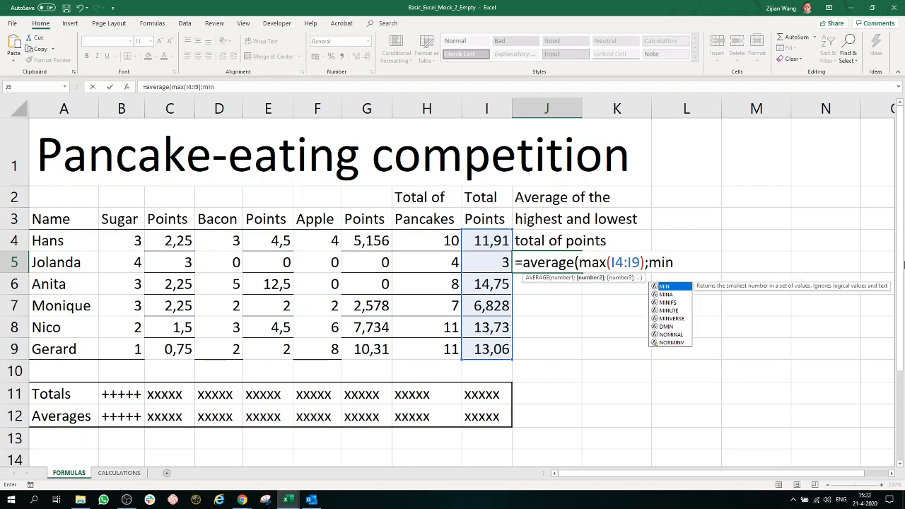
type("(")
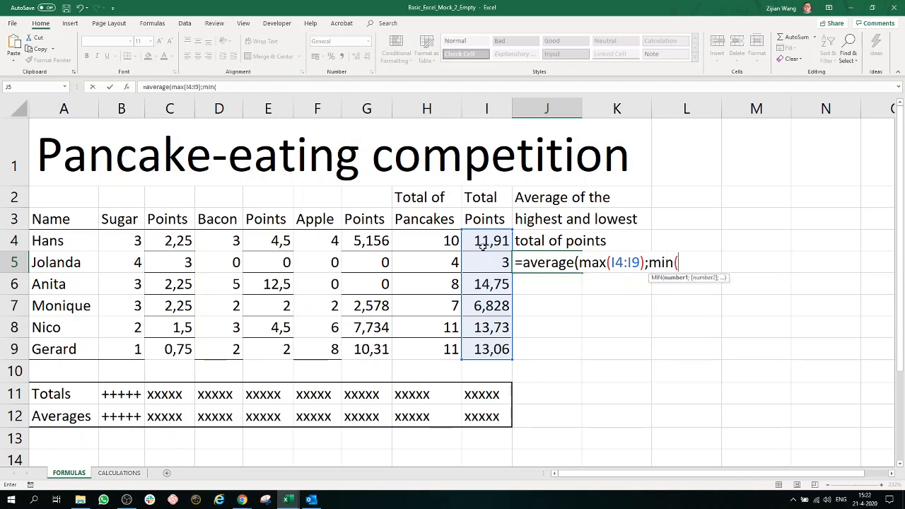
Step: Complete J5's AVERAGE formula with the lowest total points, MIN(I4:I9), as its second argument
left_click_drag(482, 244, 495, 350)
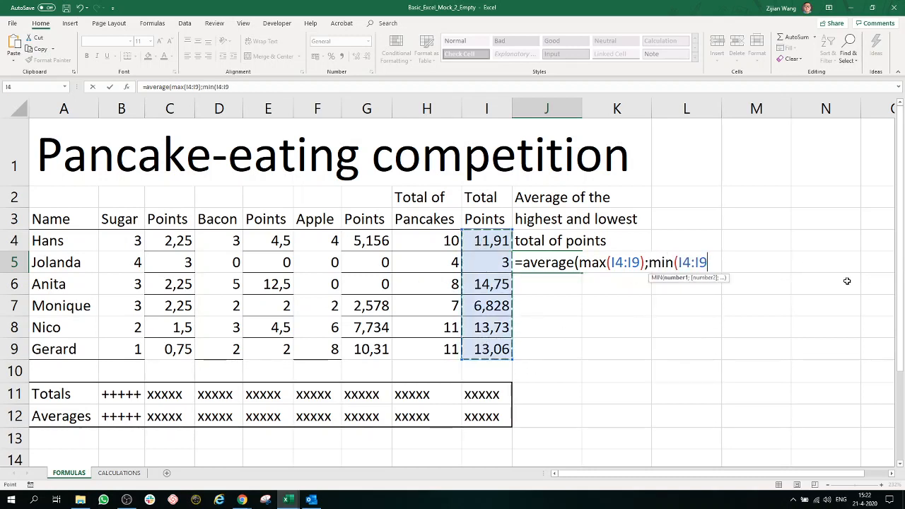
type(")")
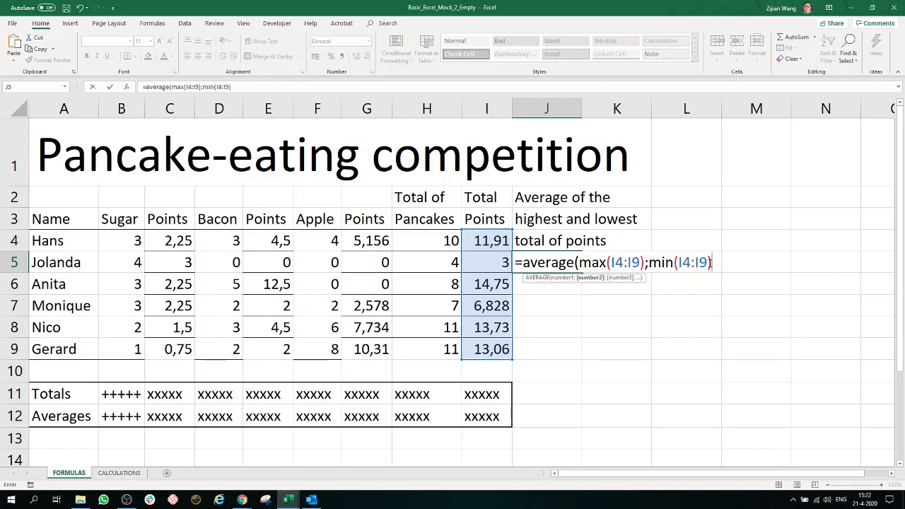
type(")")
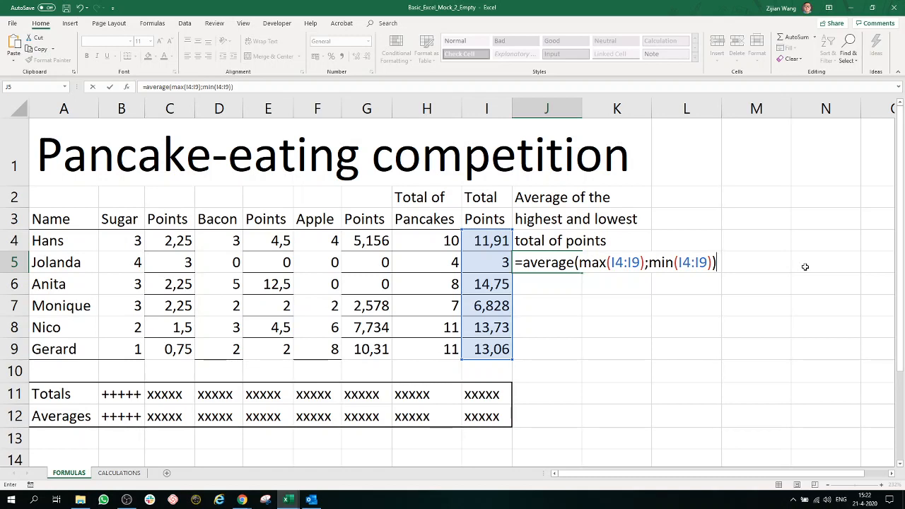
key("Return")
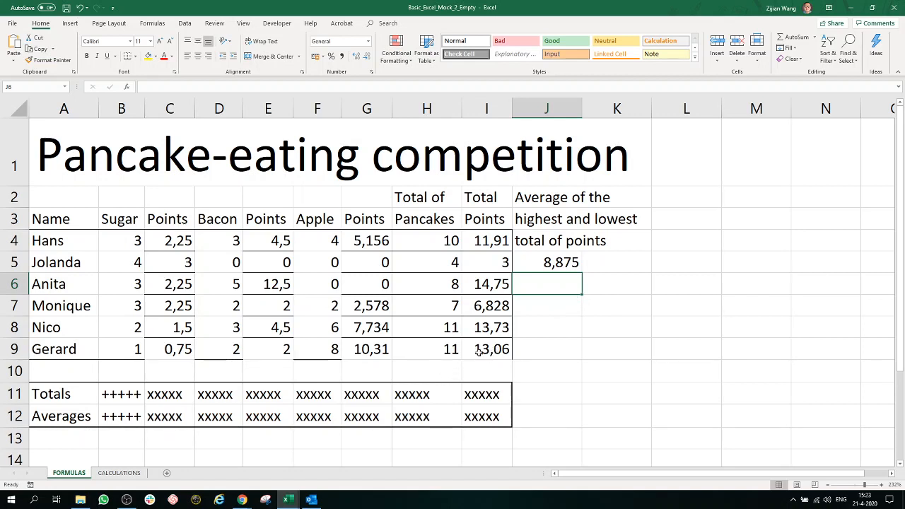
Step: Replace the placeholder in B11 with the total =SUM(B4:B9) and copy it across the Totals row through I11
left_click(121, 394)
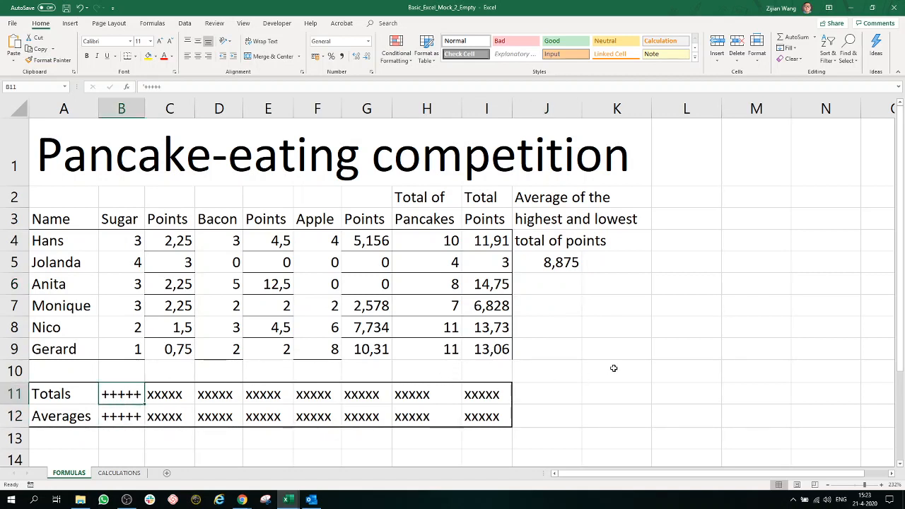
type("=sum(")
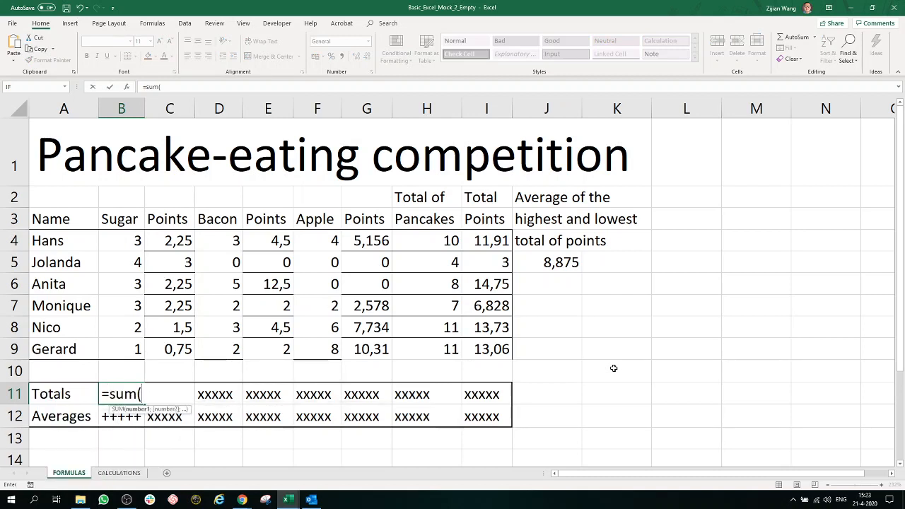
left_click_drag(128, 240, 130, 346)
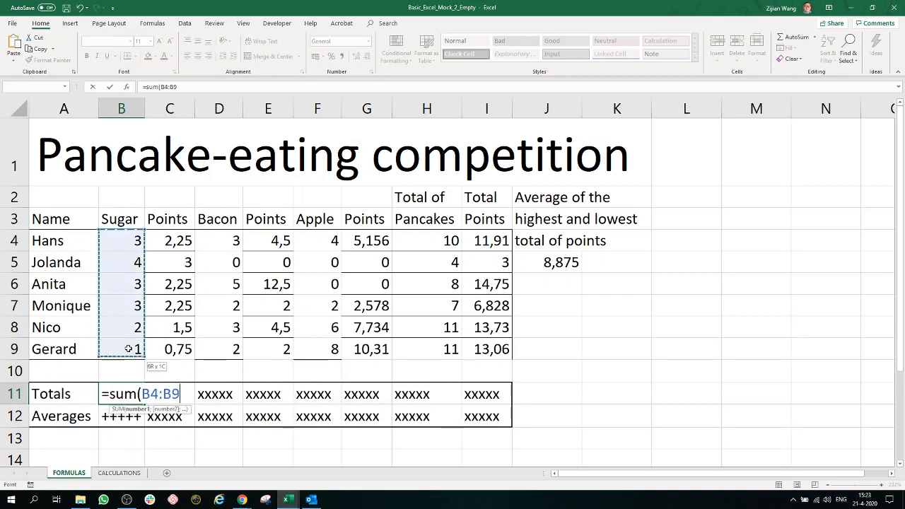
type(")")
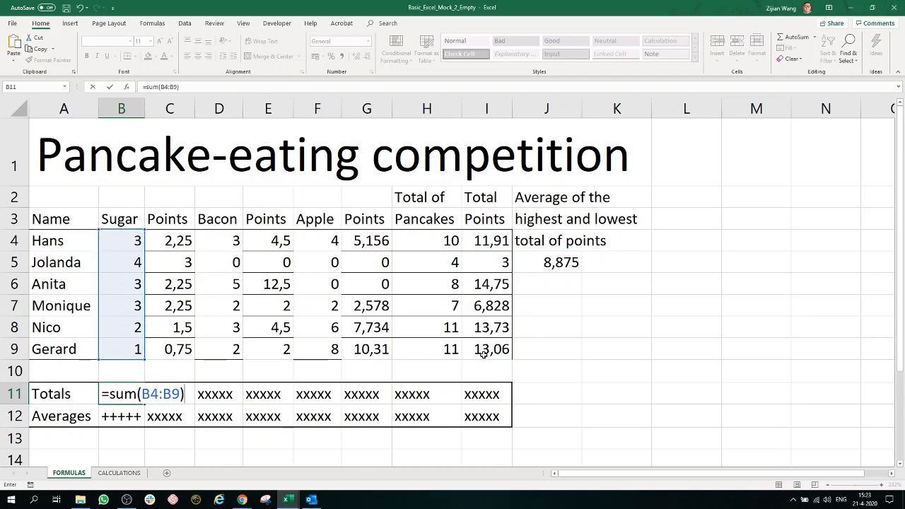
key("Return")
left_click(128, 396)
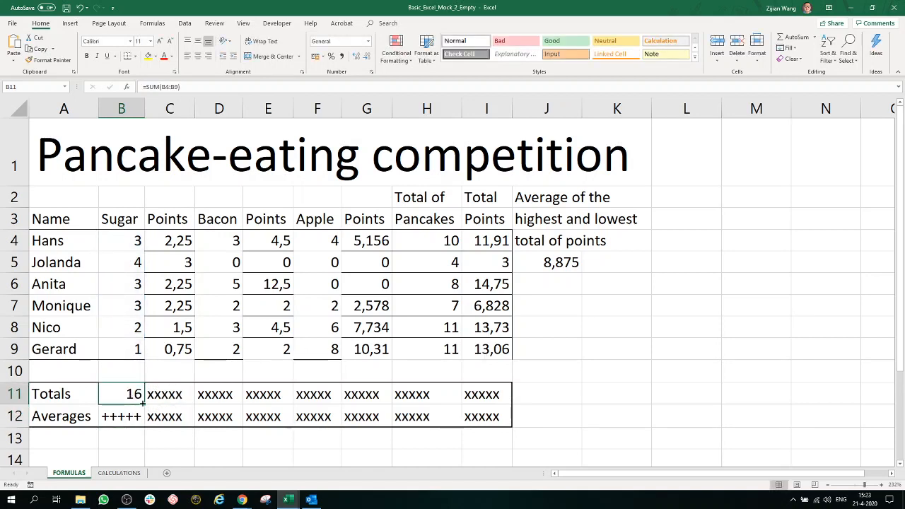
left_click_drag(144, 405, 501, 409)
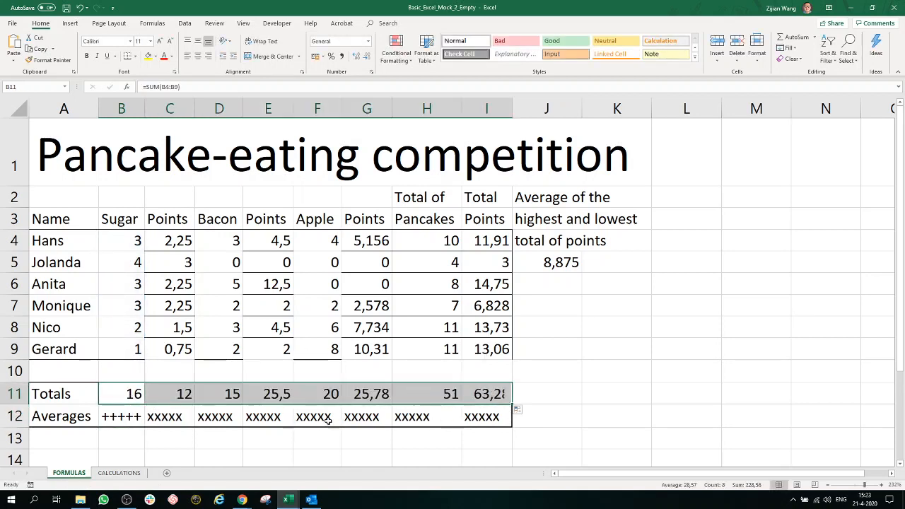
Step: Replace the placeholder in B12 with =AVERAGE(B4:B9) and copy it across the Averages row through I12
left_click(136, 418)
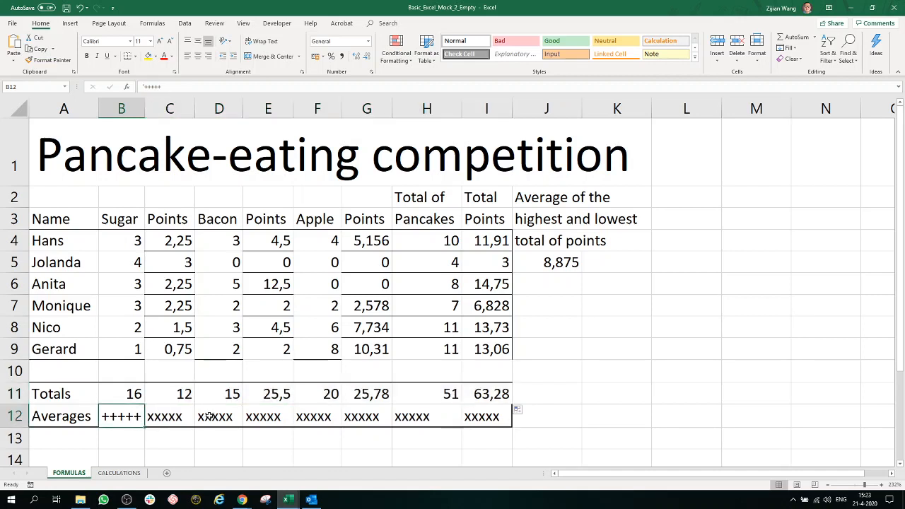
type("=average")
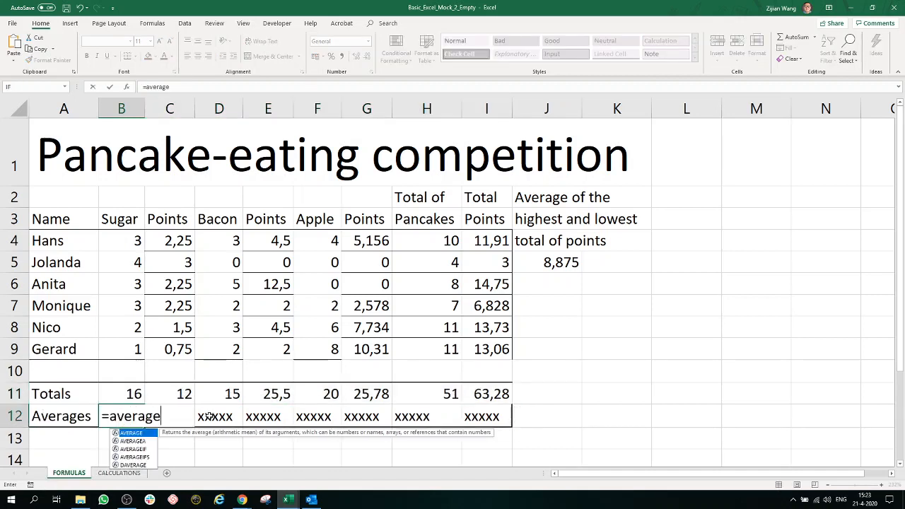
type("(")
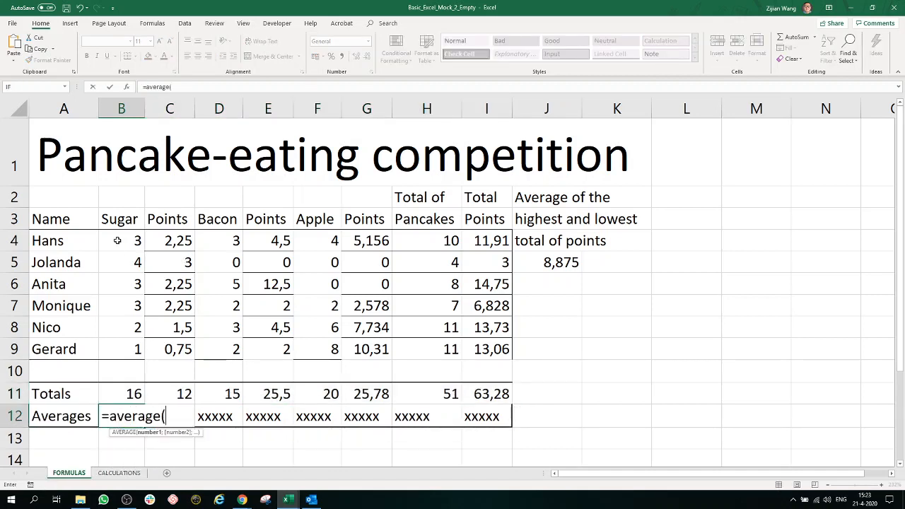
left_click_drag(117, 242, 121, 347)
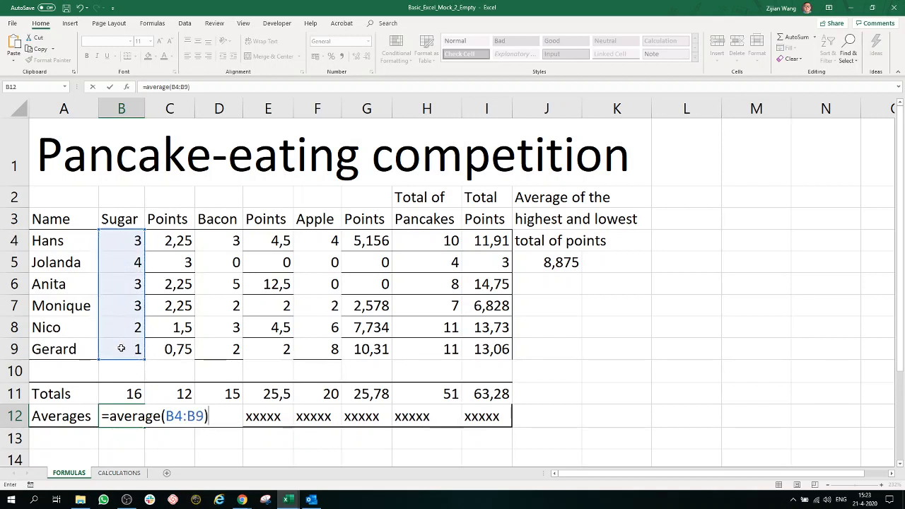
key("Return")
left_click(138, 424)
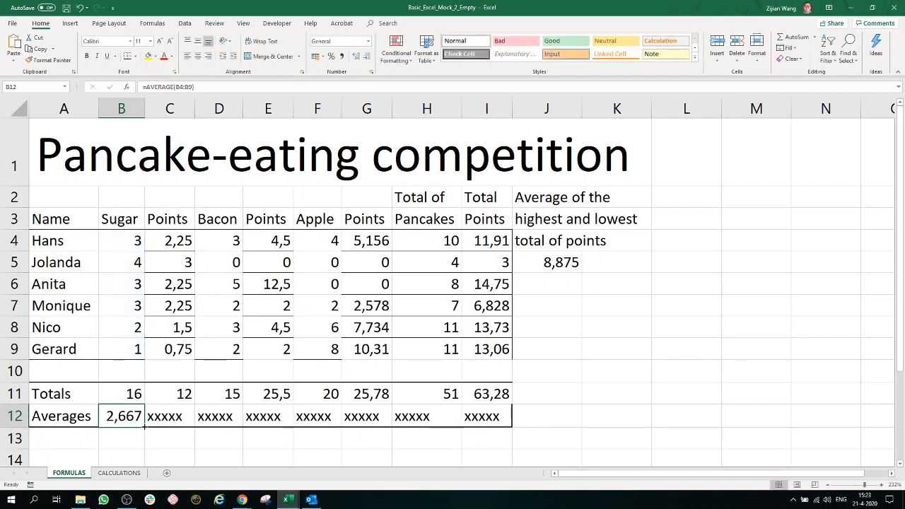
left_click_drag(144, 425, 509, 424)
left_click(637, 416)
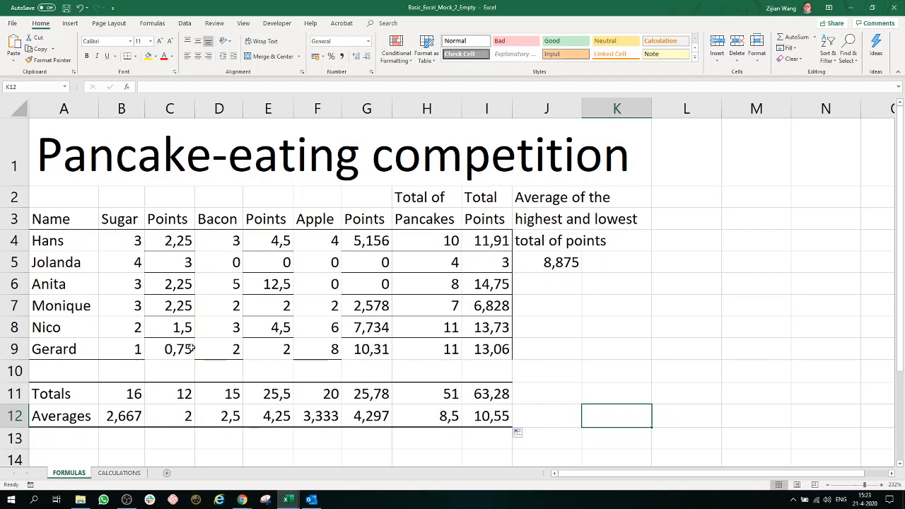
Step: Format the points in C4:C9, E4:E9, G4:G9 and I4:I9, plus J5 and B11:I12, to show one decimal place
left_click_drag(183, 351, 182, 240)
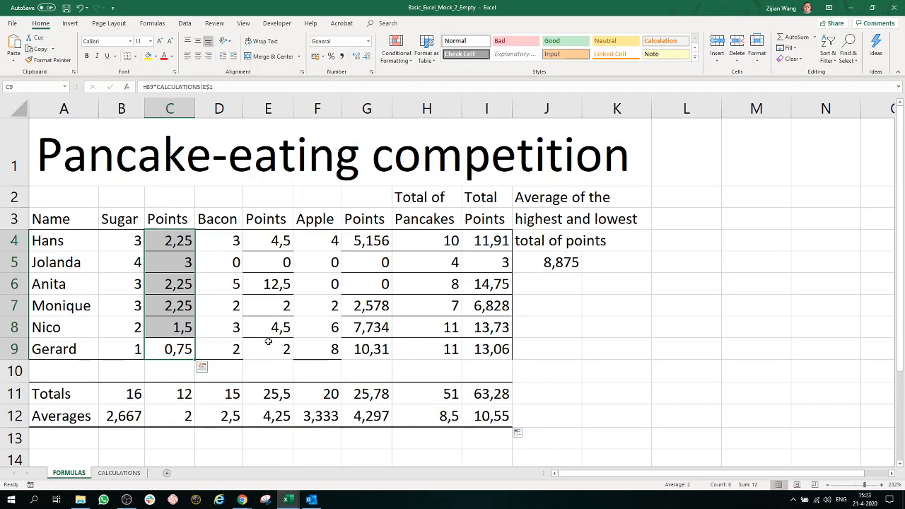
left_click_drag(280, 349, 279, 242, "ctrl")
mouse_move(375, 348)
left_mouse_down("ctrl")
mouse_move(377, 227)
mouse_move(380, 349)
left_mouse_up("ctrl")
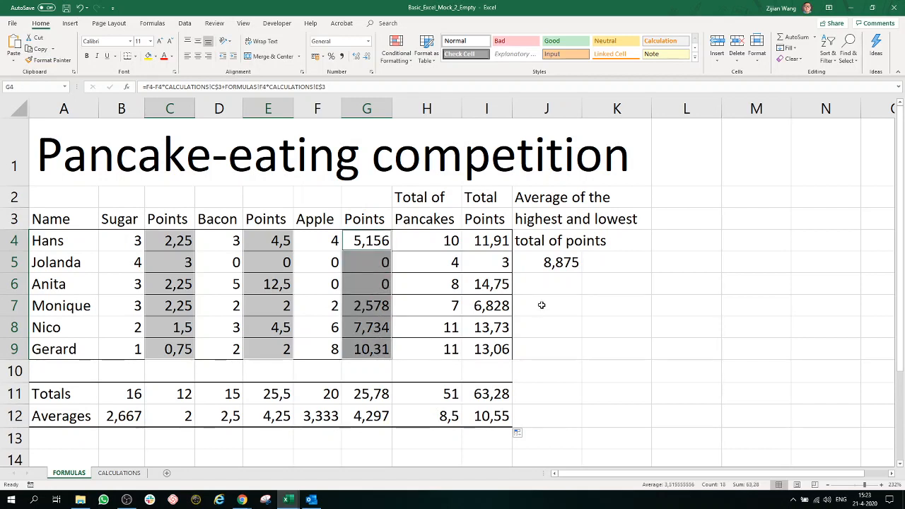
left_click_drag(509, 347, 503, 240, "ctrl")
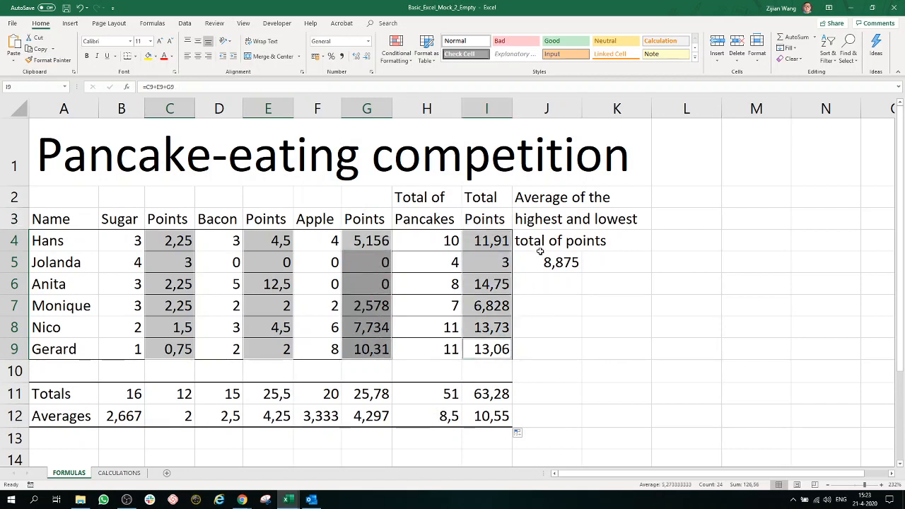
left_click(559, 263, "ctrl")
left_click_drag(488, 416, 135, 396, "ctrl")
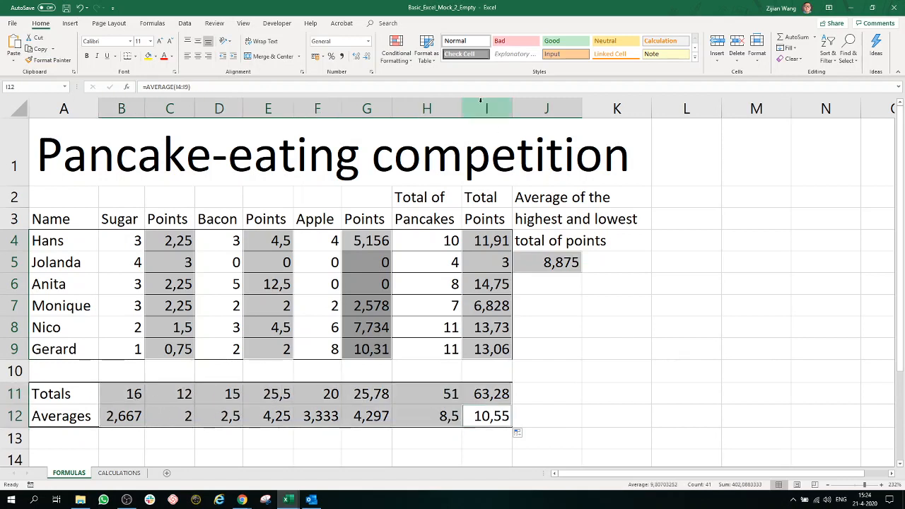
left_click(366, 59)
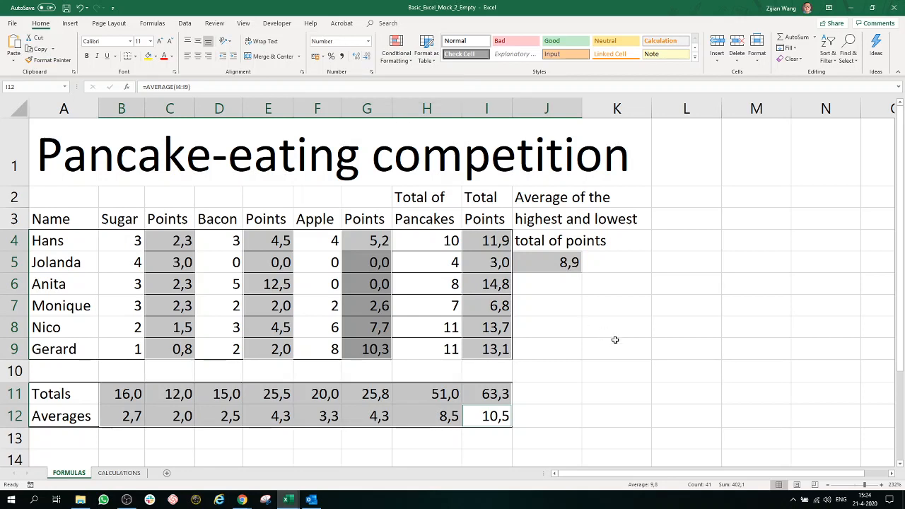
left_click(654, 347)
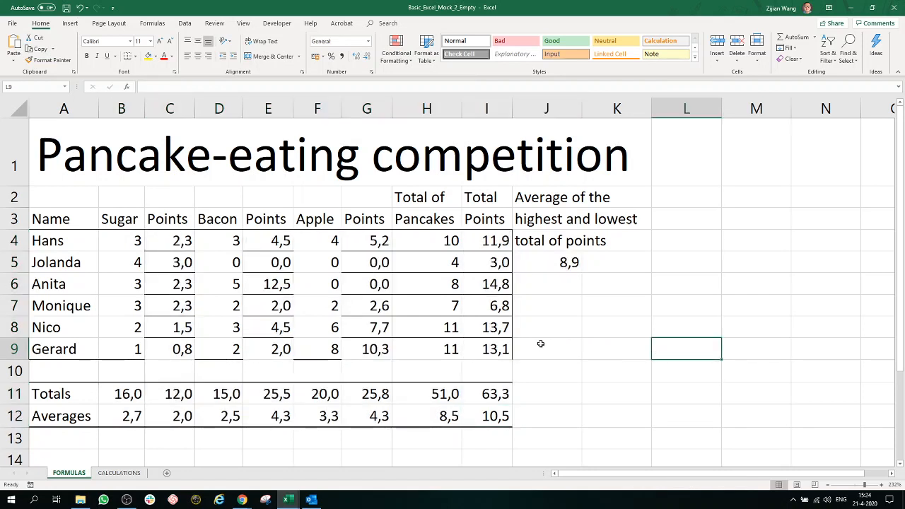
left_click_drag(503, 349, 113, 253)
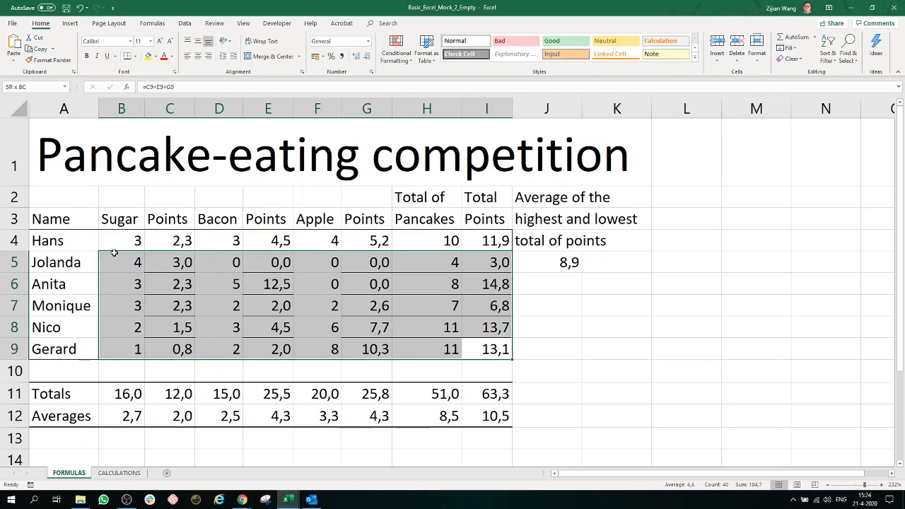
left_click(625, 368)
left_click(486, 350)
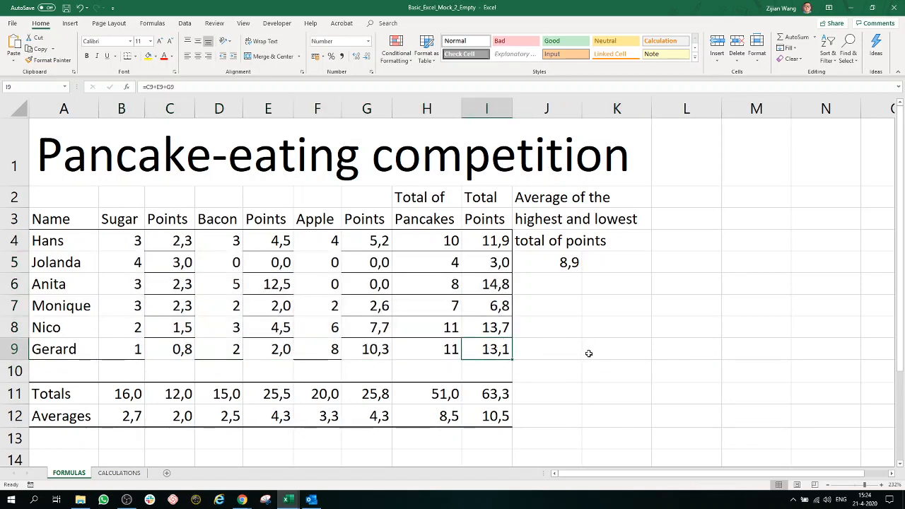
left_click(535, 417)
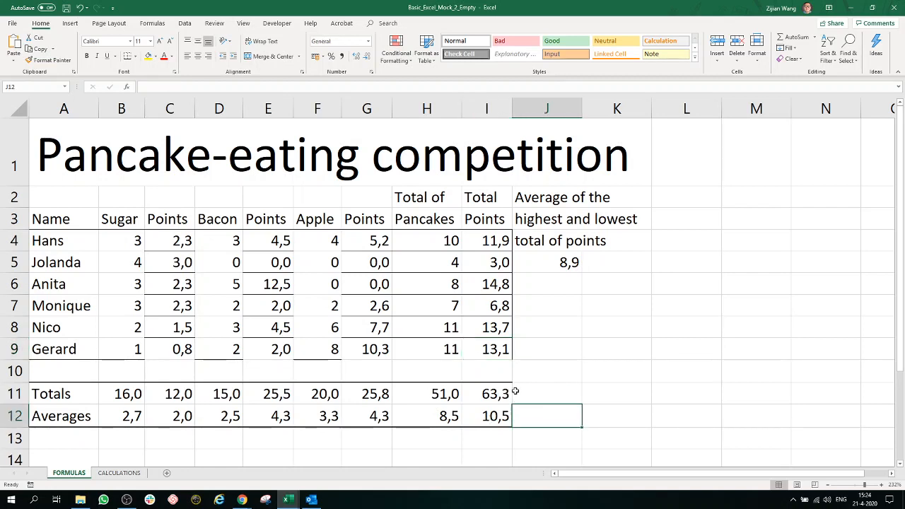
Step: Add a right border to cells I11:I12 to close the outline around the Totals and Averages rows
left_click_drag(501, 394, 499, 415)
right_click(498, 395)
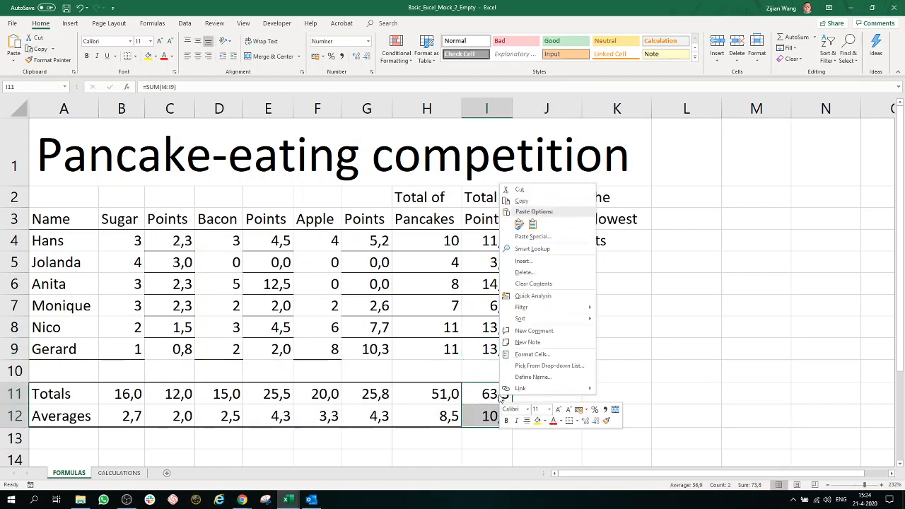
left_click(530, 355)
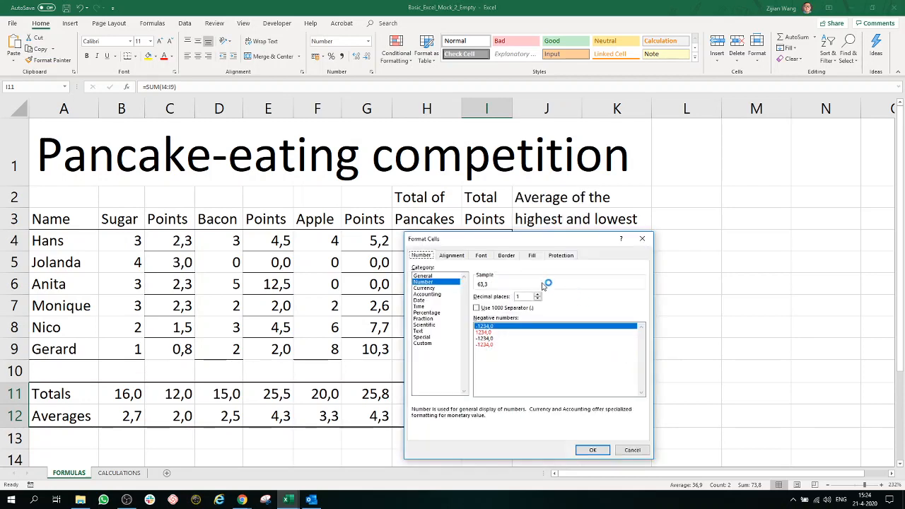
left_click(506, 255)
left_click_drag(534, 239, 676, 179)
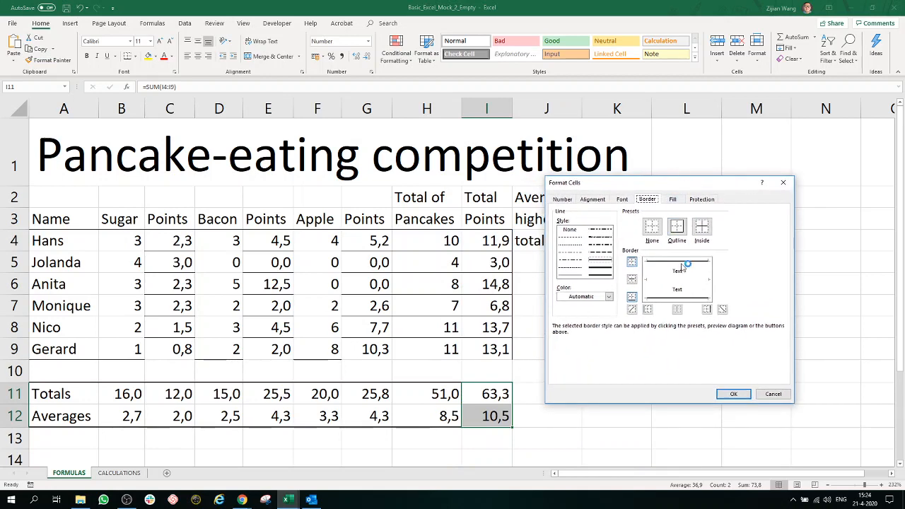
left_click(707, 309)
left_click(733, 394)
left_click(683, 398)
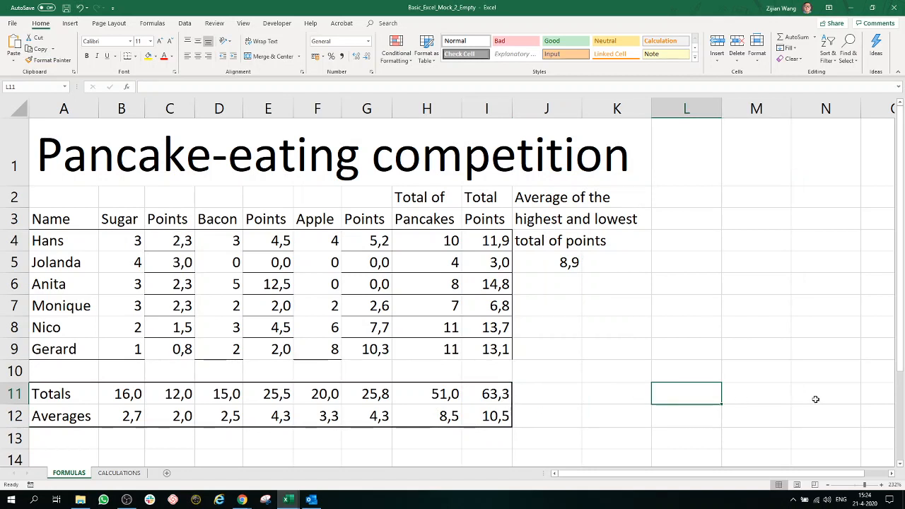